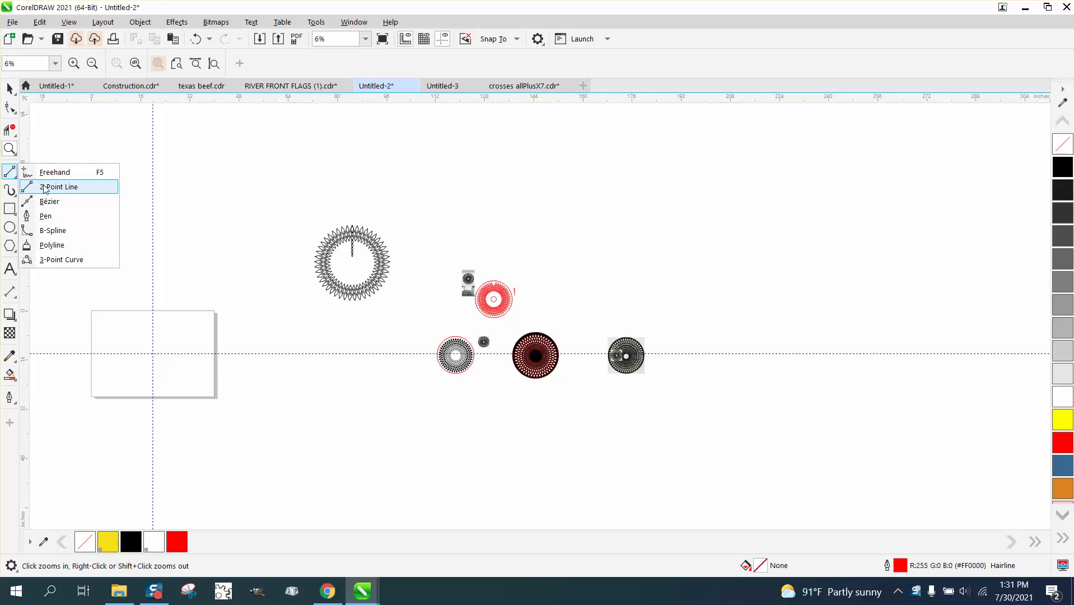
# Draw a horizontal 2-point line about 40.6 inches long above the page and place a copy about 36.3 inches below it
pyautogui.click(56, 186)
pyautogui.moveTo(201, 173)
pyautogui.mouseDown()
pyautogui.moveTo(348, 173)
pyautogui.moveTo(326, 173)
pyautogui.mouseUp()
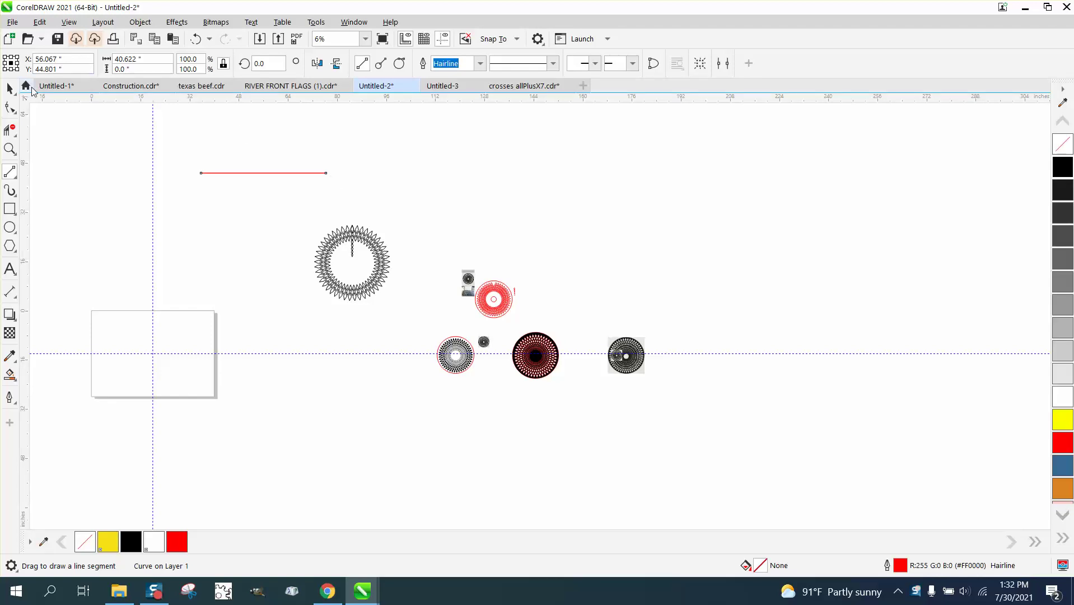
pyautogui.click(11, 88)
pyautogui.moveTo(263, 172); pyautogui.dragTo(276, 286)
# Delete the large black ring pattern overlapping the lower red line
pyautogui.click(10, 149)
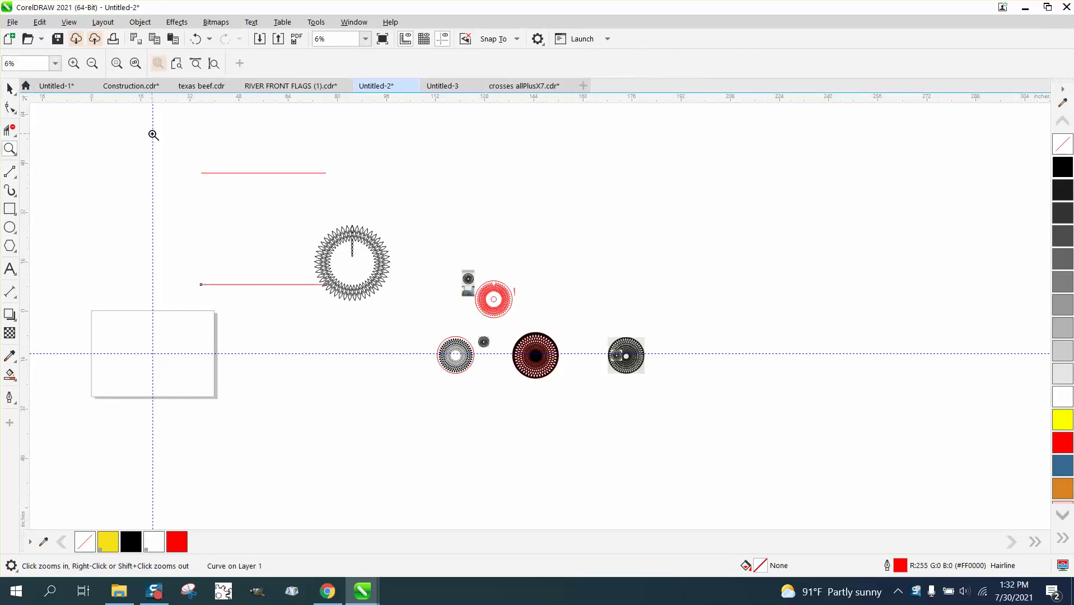
pyautogui.moveTo(152, 134); pyautogui.dragTo(360, 312)
pyautogui.click(10, 89)
pyautogui.scroll(-3, 326, 222)
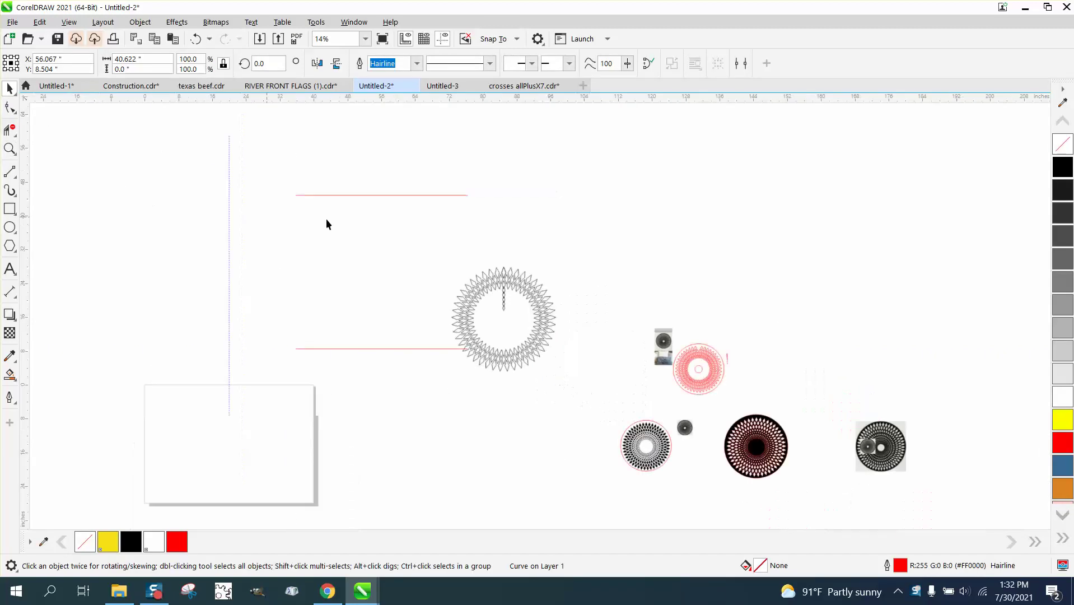
pyautogui.moveTo(569, 245); pyautogui.dragTo(444, 390)
pyautogui.press('Delete')
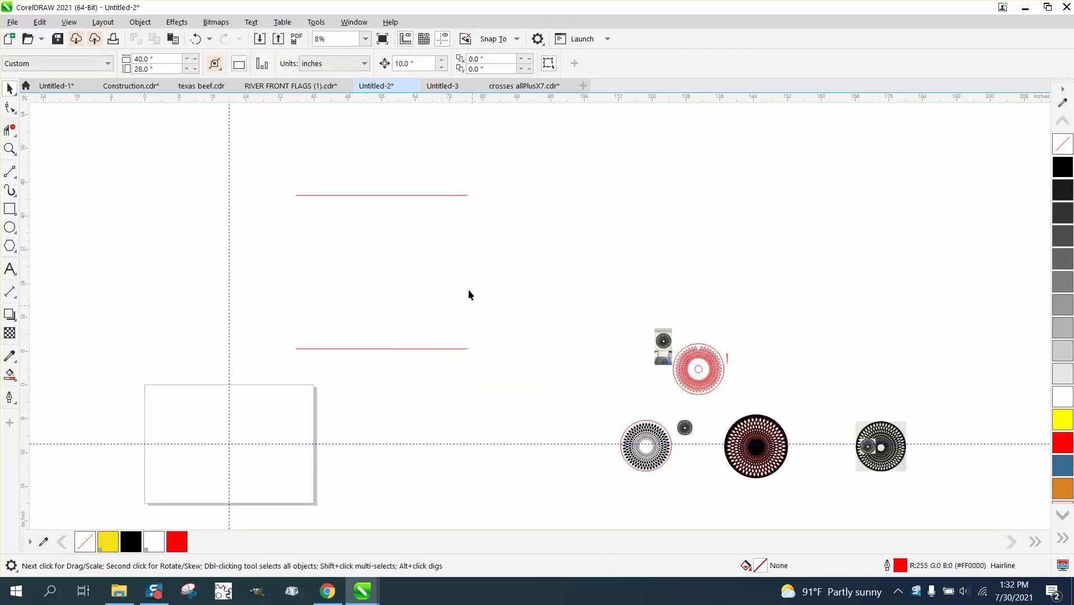
# Select the two red lines and set up a Blend between them with 9 steps
pyautogui.moveTo(527, 417); pyautogui.dragTo(527, 417)
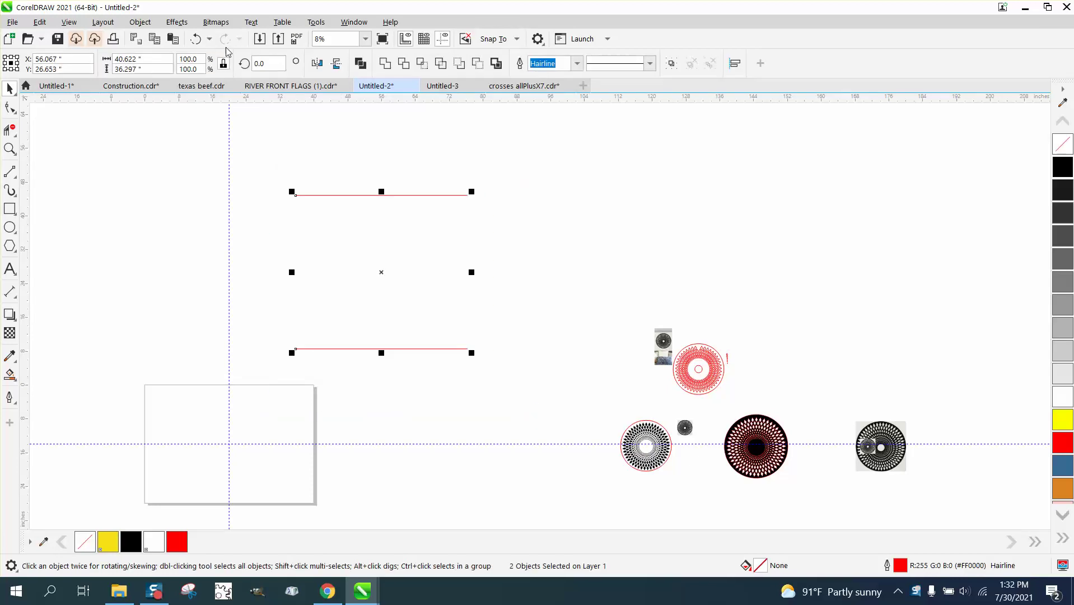
pyautogui.click(177, 22)
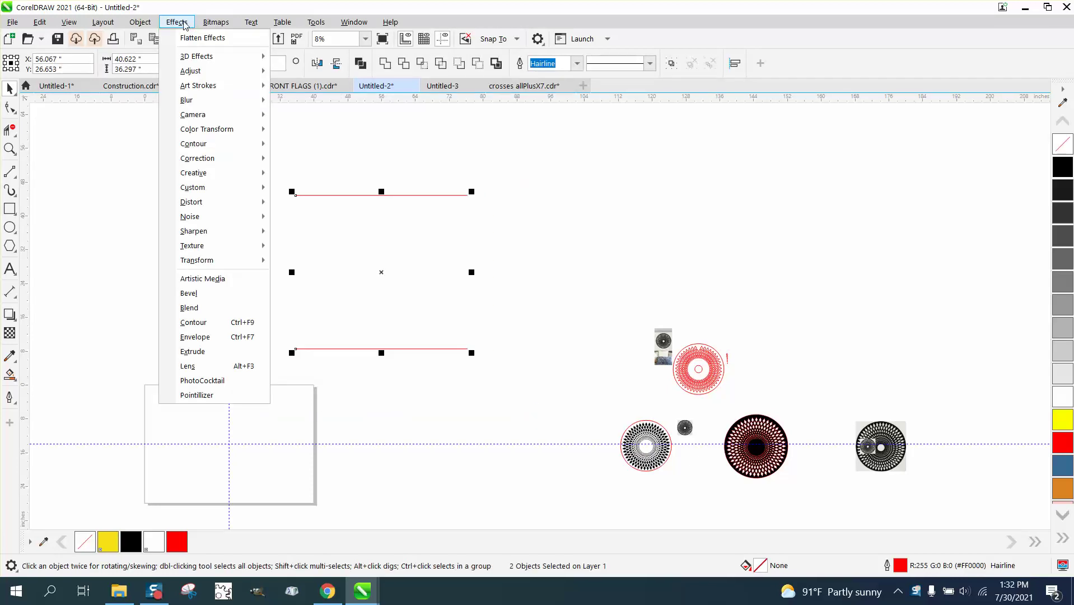
pyautogui.click(191, 307)
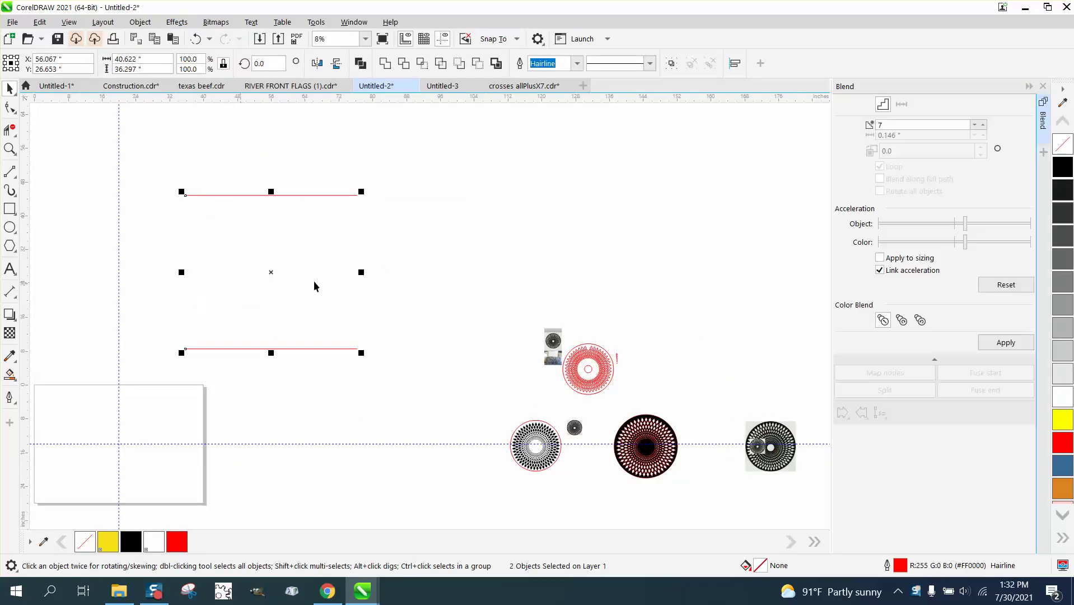
pyautogui.click(880, 124)
pyautogui.click(984, 126)
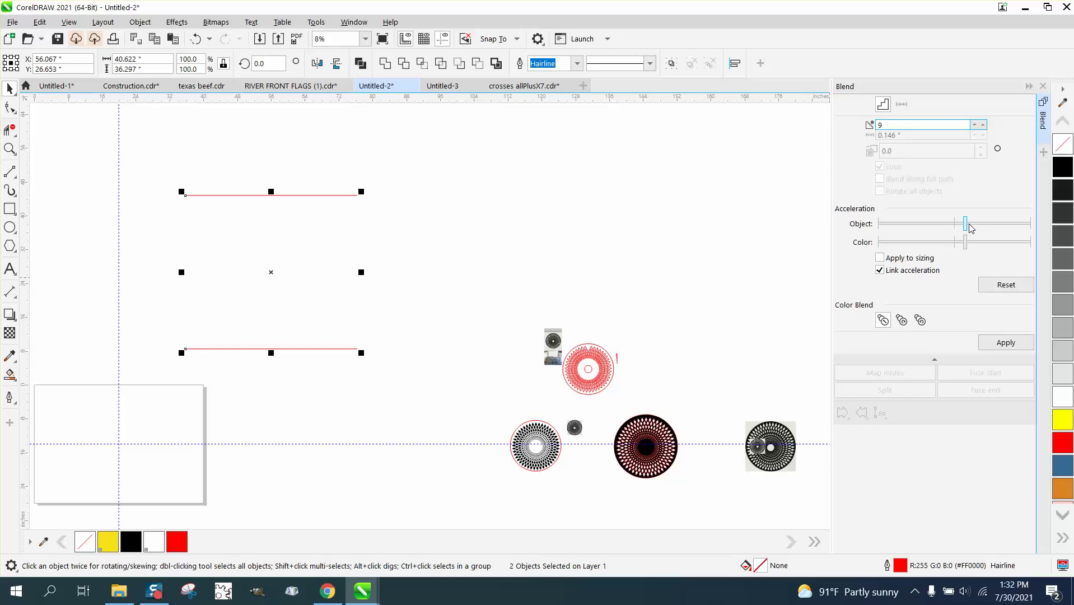
# Try blending the two lines with the acceleration centred for even spacing, and undo that blend
pyautogui.moveTo(969, 227); pyautogui.dragTo(954, 226)
pyautogui.click(1006, 343)
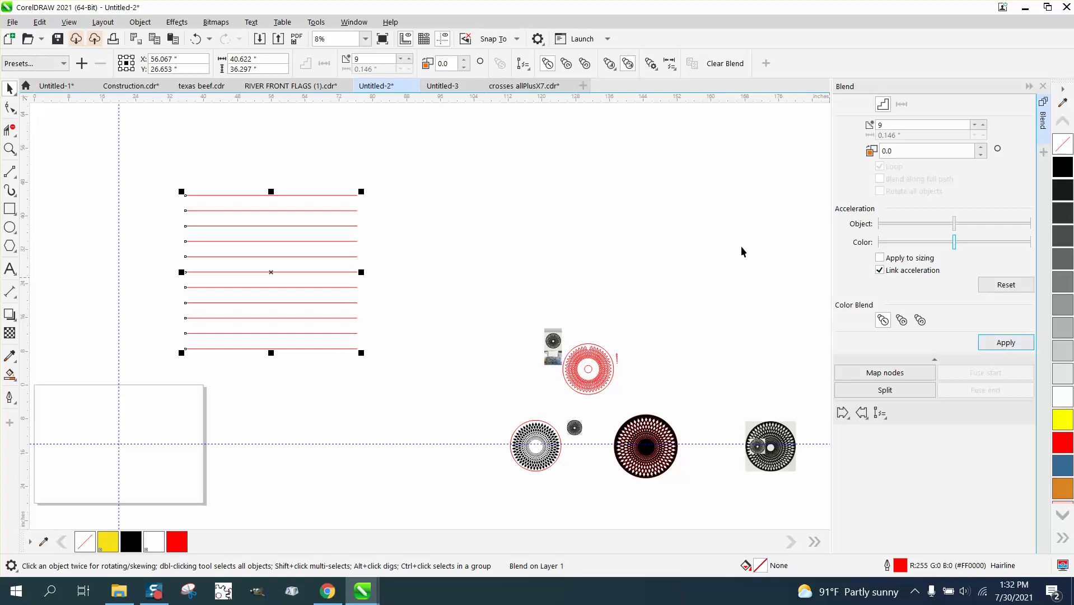
pyautogui.click(195, 38)
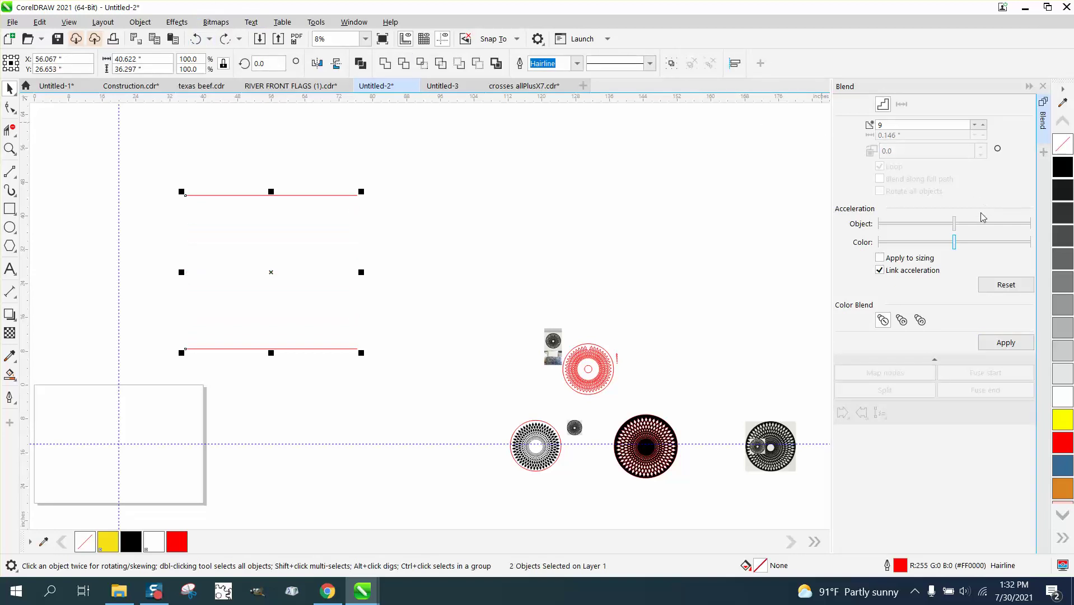
# Blend the two lines in 9 steps with linked acceleration slightly above the midpoint, and break the blend apart
pyautogui.moveTo(955, 229); pyautogui.dragTo(963, 232)
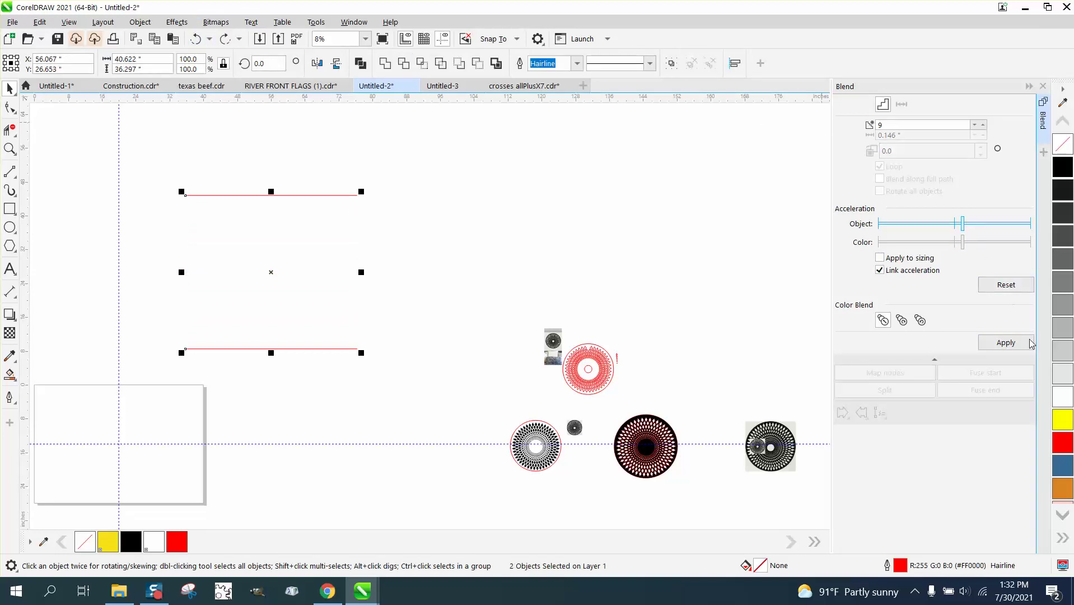
pyautogui.click(1006, 342)
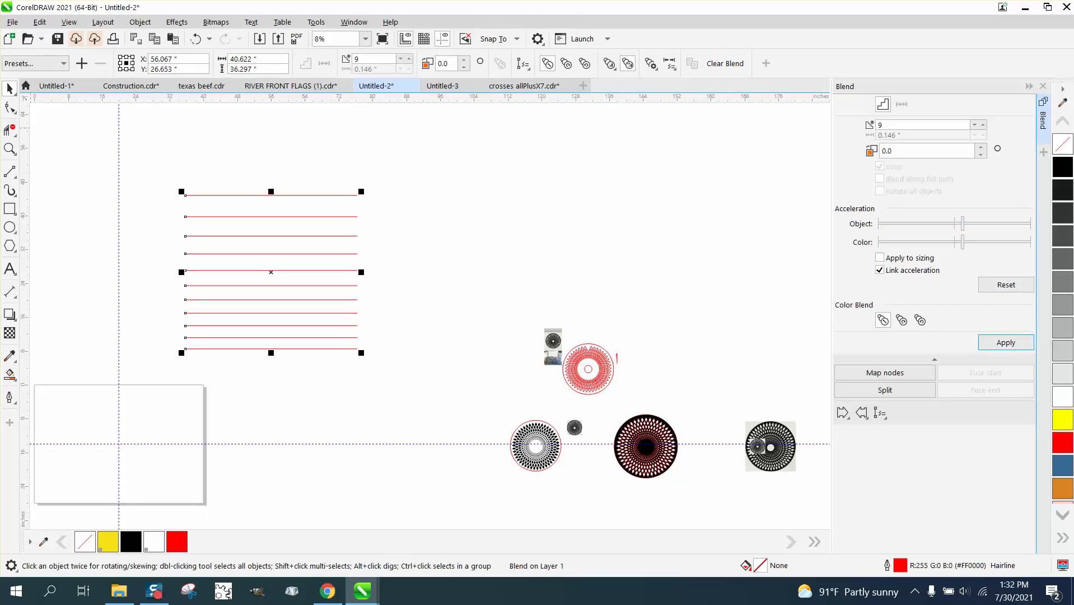
pyautogui.moveTo(133, 152); pyautogui.dragTo(362, 353)
pyautogui.click(140, 22)
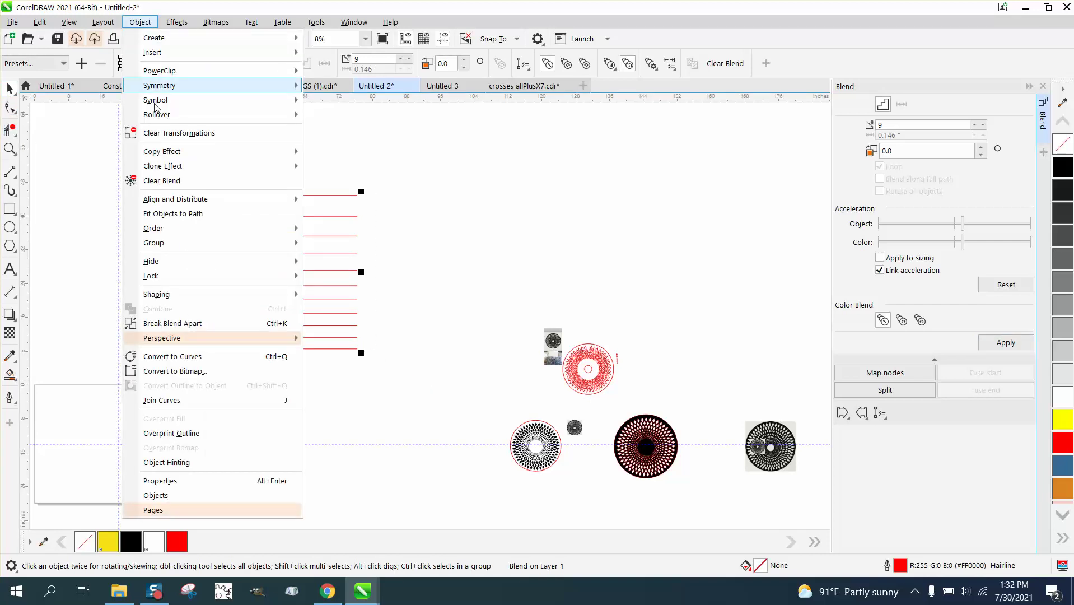
pyautogui.click(168, 324)
# Group the two original lines together with the blended lines between them
pyautogui.moveTo(161, 172); pyautogui.dragTo(441, 382)
pyautogui.click(140, 22)
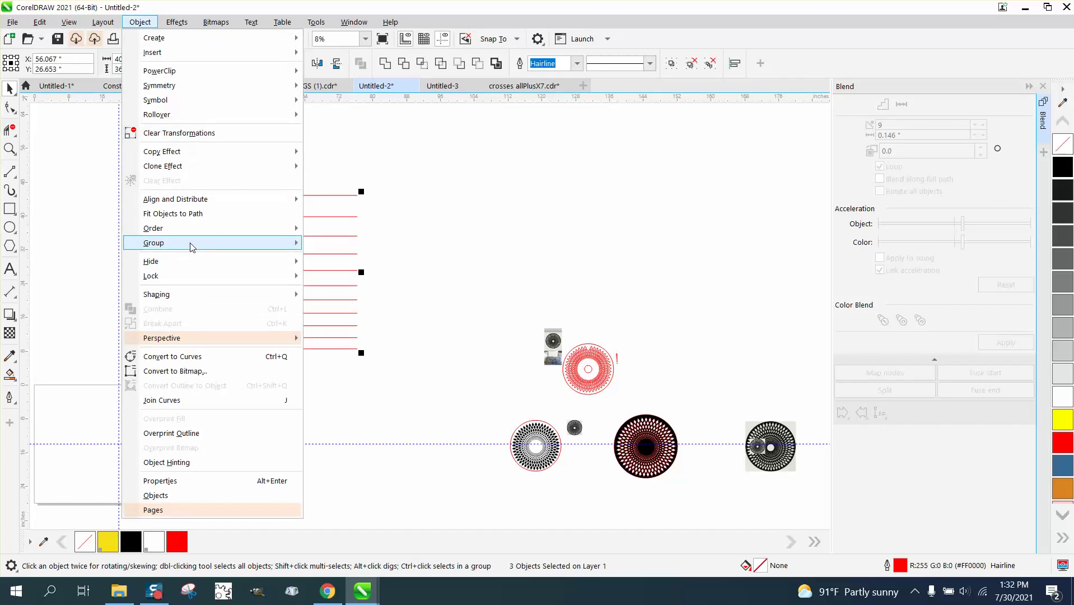
pyautogui.moveTo(191, 247)
pyautogui.click(326, 243)
# Center the line group on the page and move it into the empty area above the page
pyautogui.scroll(-2, 375, 215)
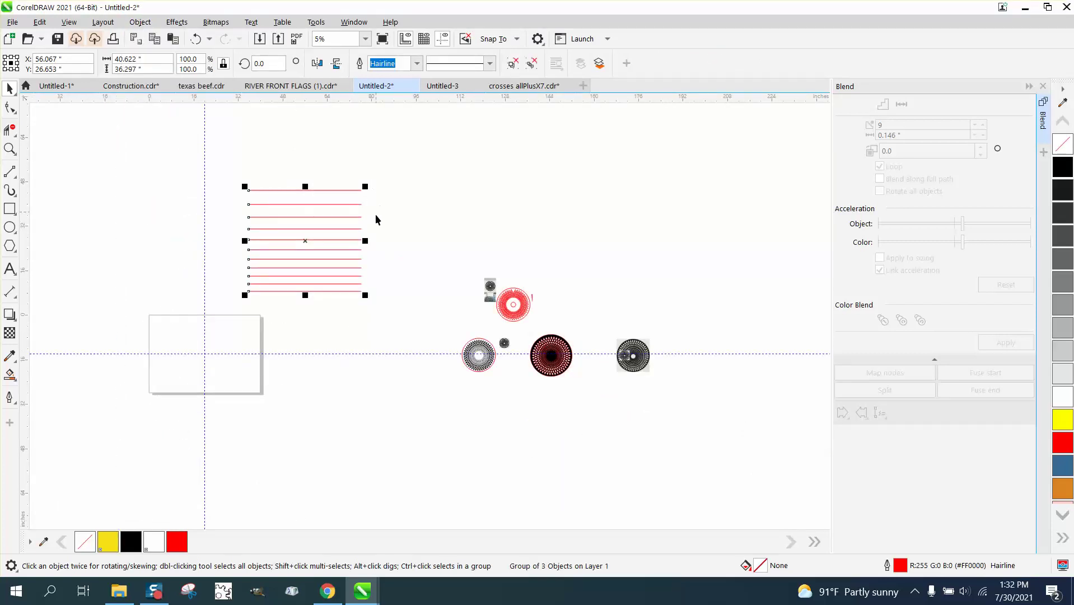
pyautogui.press('p')
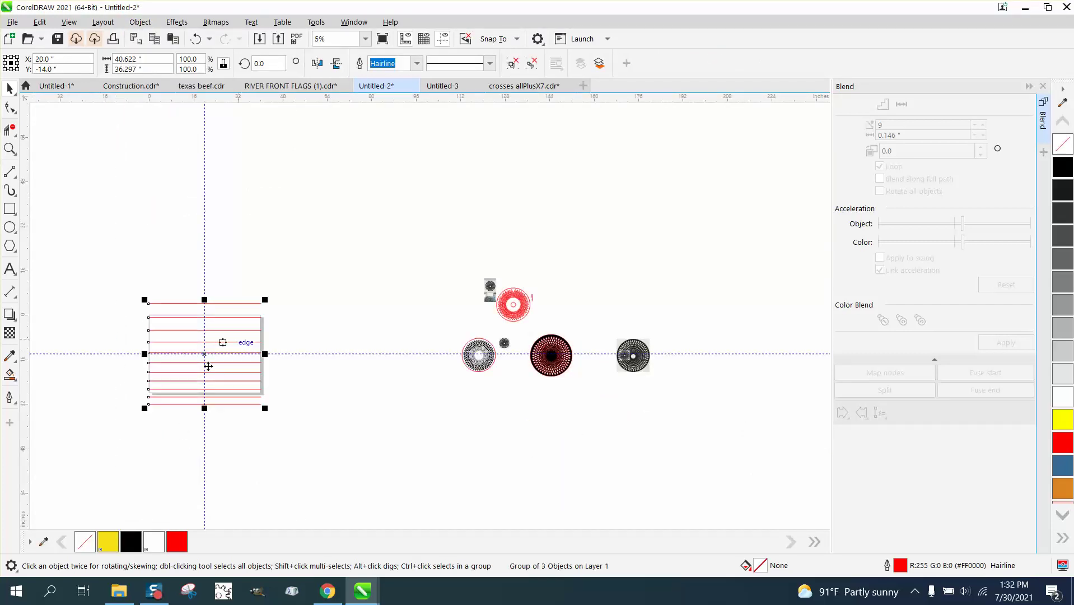
pyautogui.moveTo(205, 351); pyautogui.dragTo(268, 199)
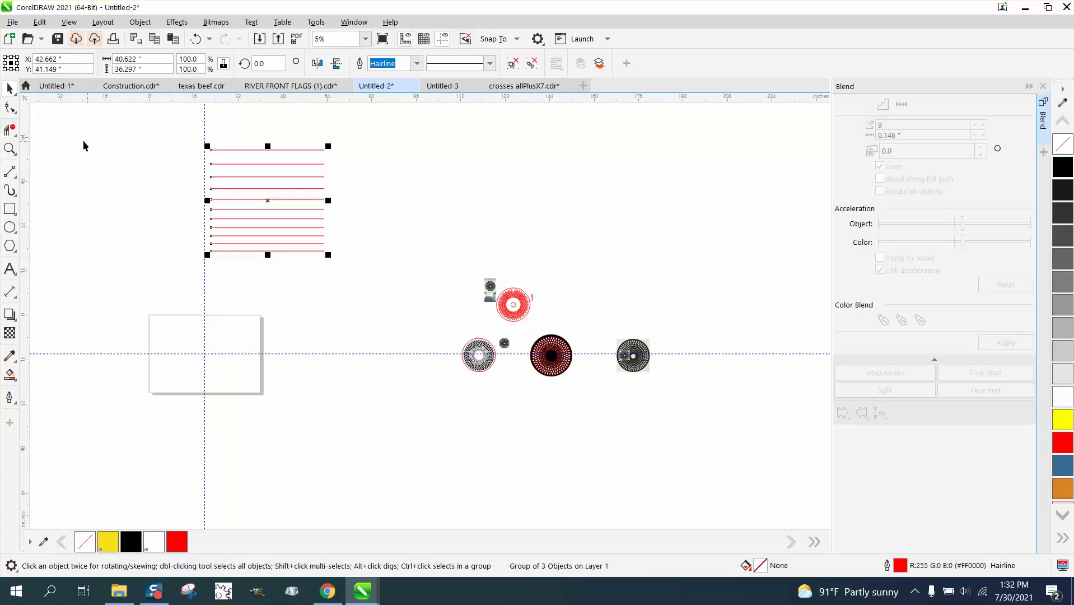
# Rotate the line group to 60 degrees and add a horizontally mirrored copy over it to form a diamond lattice
pyautogui.click(10, 148)
pyautogui.moveTo(206, 137); pyautogui.dragTo(405, 280)
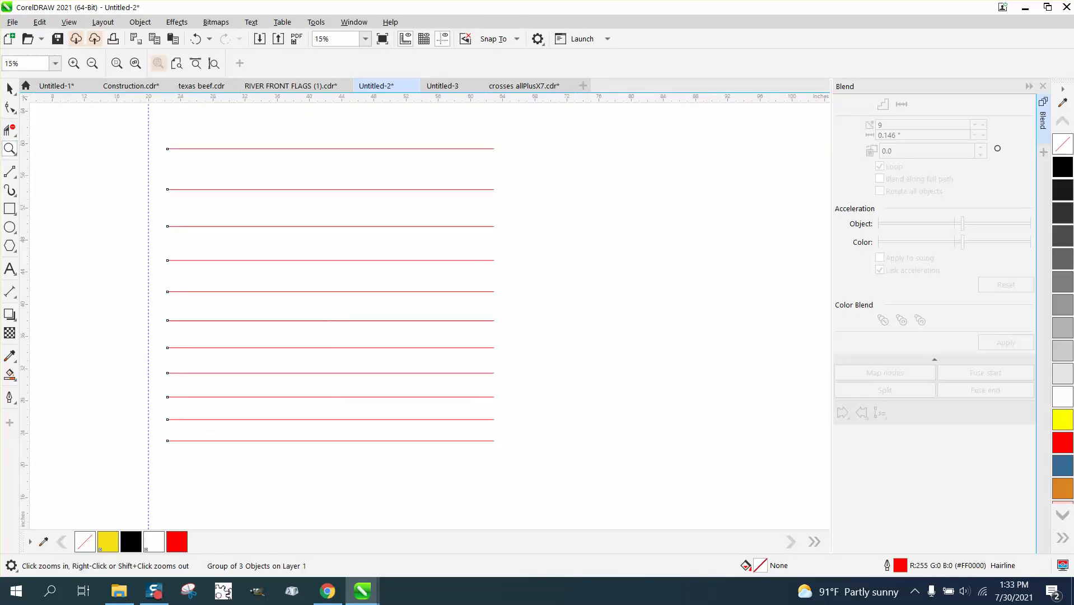
pyautogui.click(9, 88)
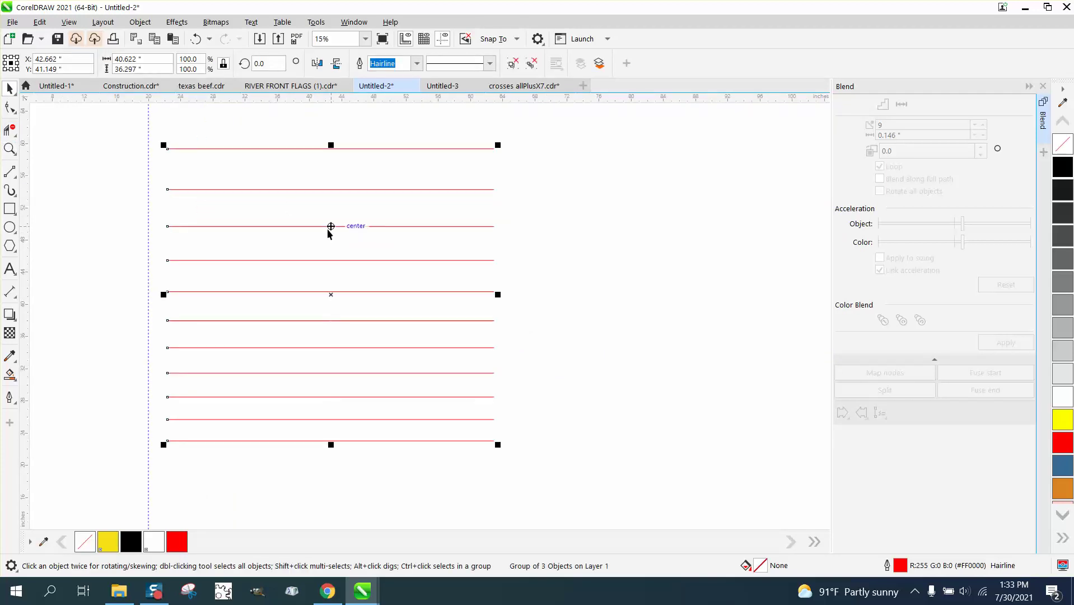
pyautogui.doubleClick(261, 64)
pyautogui.write('60')
pyautogui.press('Return')
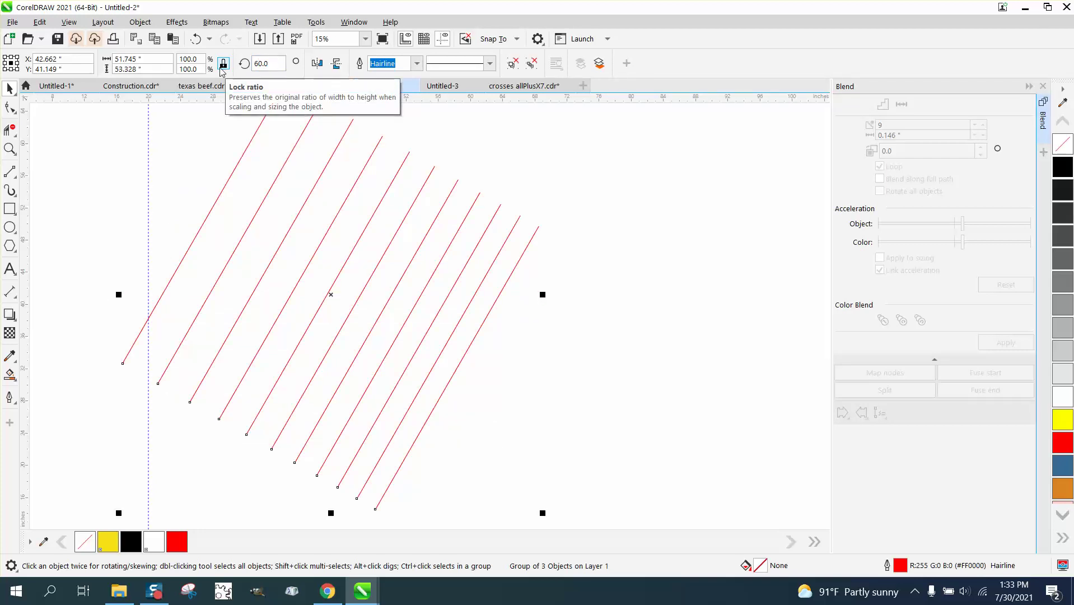
pyautogui.click(317, 66)
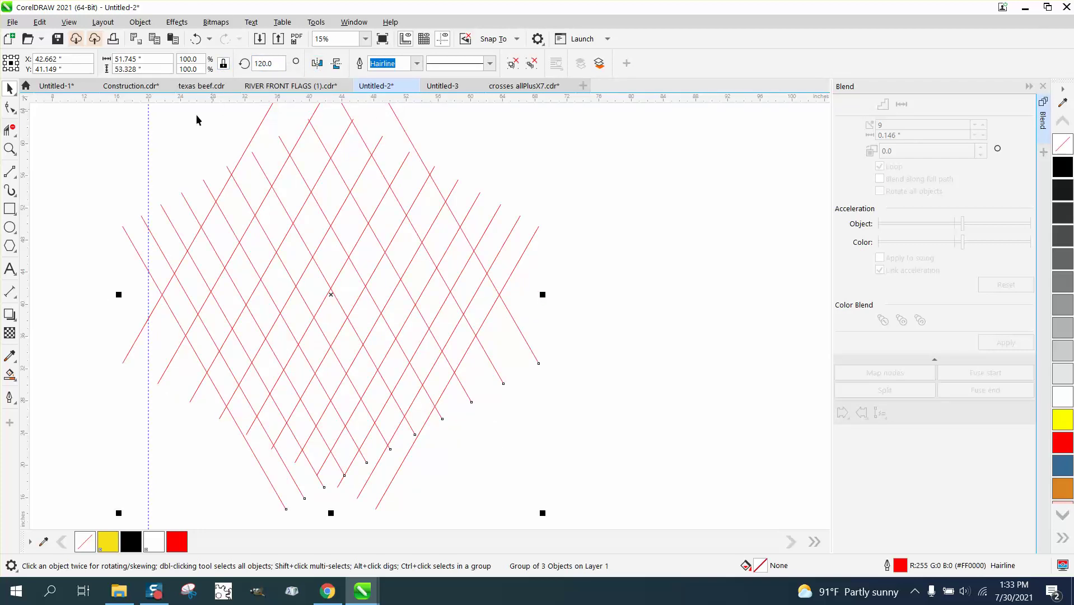
# Scale both line groups of the lattice down together to about 51.4 %, roughly 26.6 by 27.4 inches
pyautogui.scroll(-1, 180, 275)
pyautogui.scroll(-1, 179, 275)
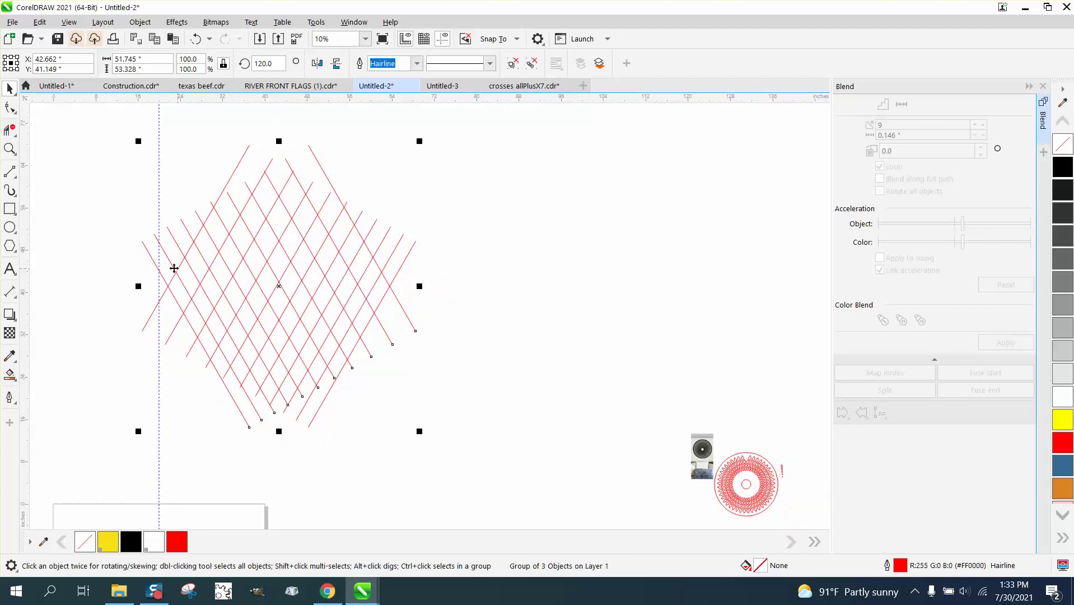
pyautogui.click(10, 375)
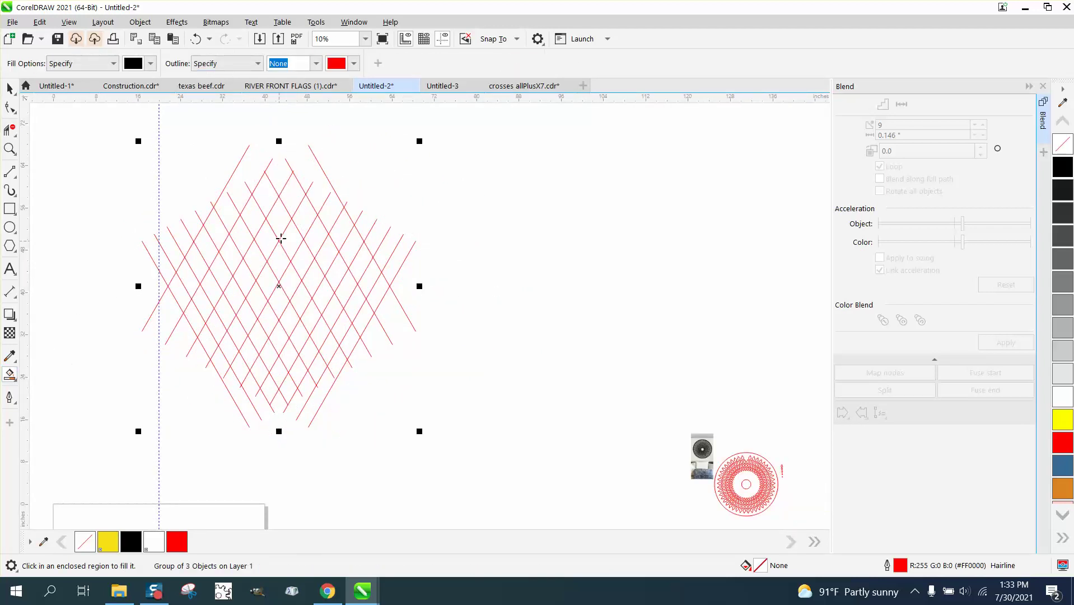
pyautogui.click(9, 88)
pyautogui.scroll(-1, 230, 238)
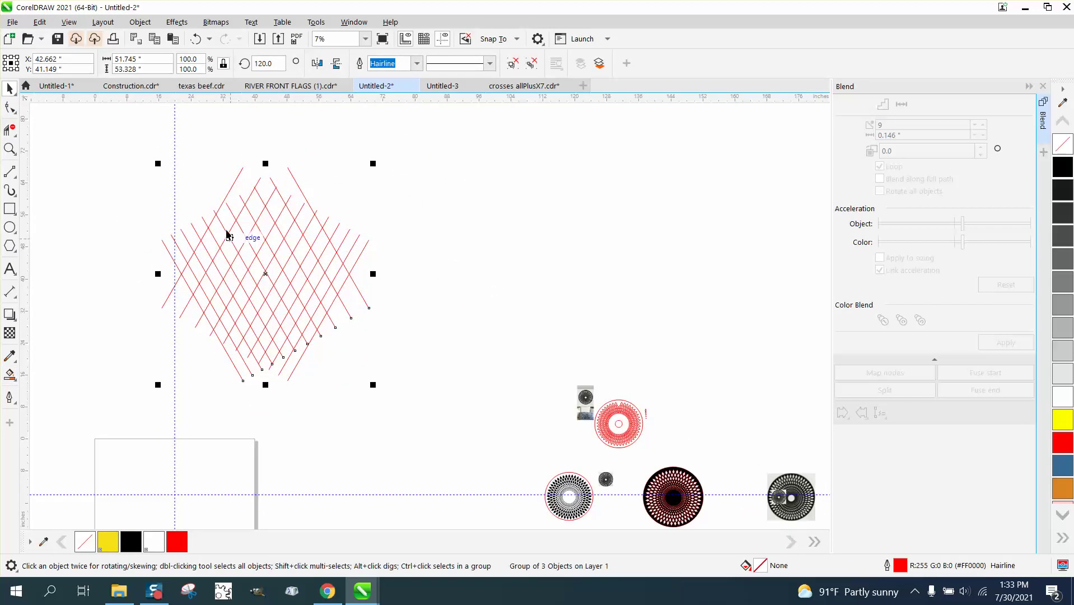
pyautogui.moveTo(143, 147); pyautogui.dragTo(289, 330)
pyautogui.moveTo(104, 150); pyautogui.dragTo(272, 281)
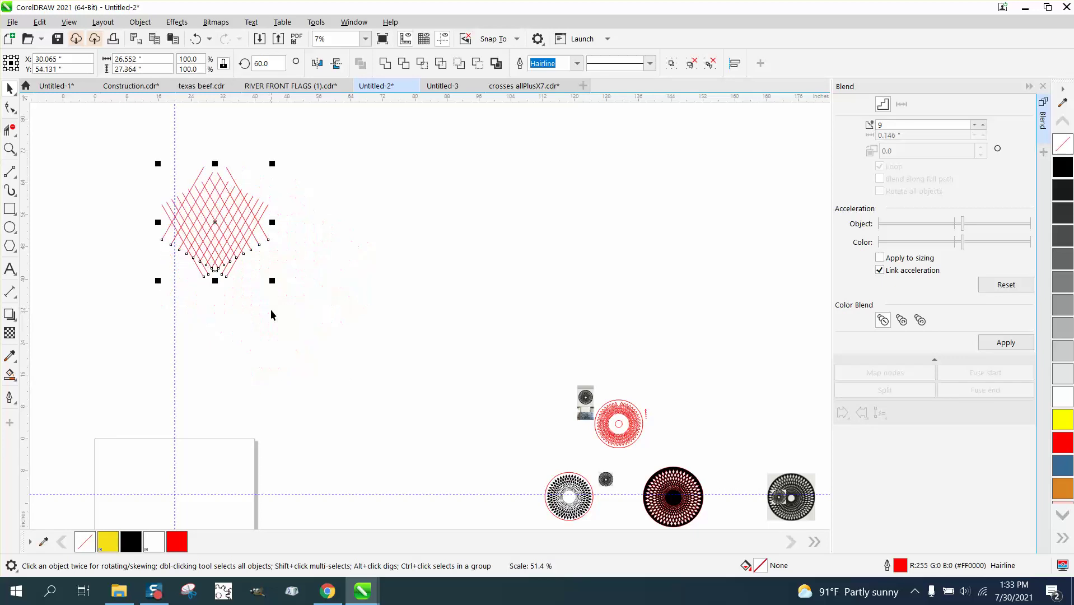
# Smart Fill the uppermost enclosed diamond in the lattice's centre column with black and no outline, and nudge it 20 inches right
pyautogui.click(10, 148)
pyautogui.click(259, 228)
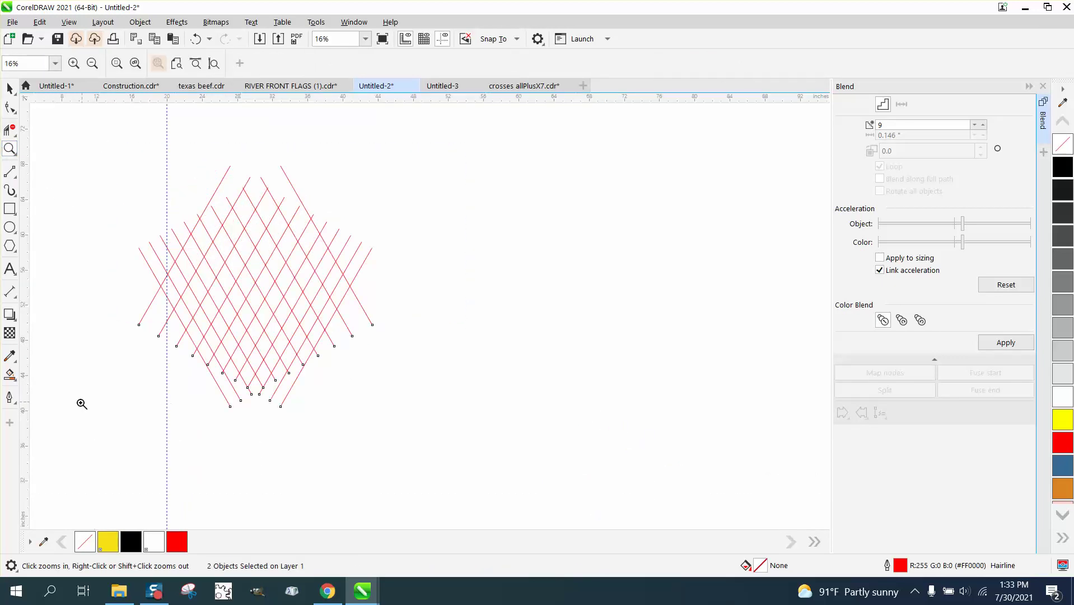
pyautogui.click(10, 378)
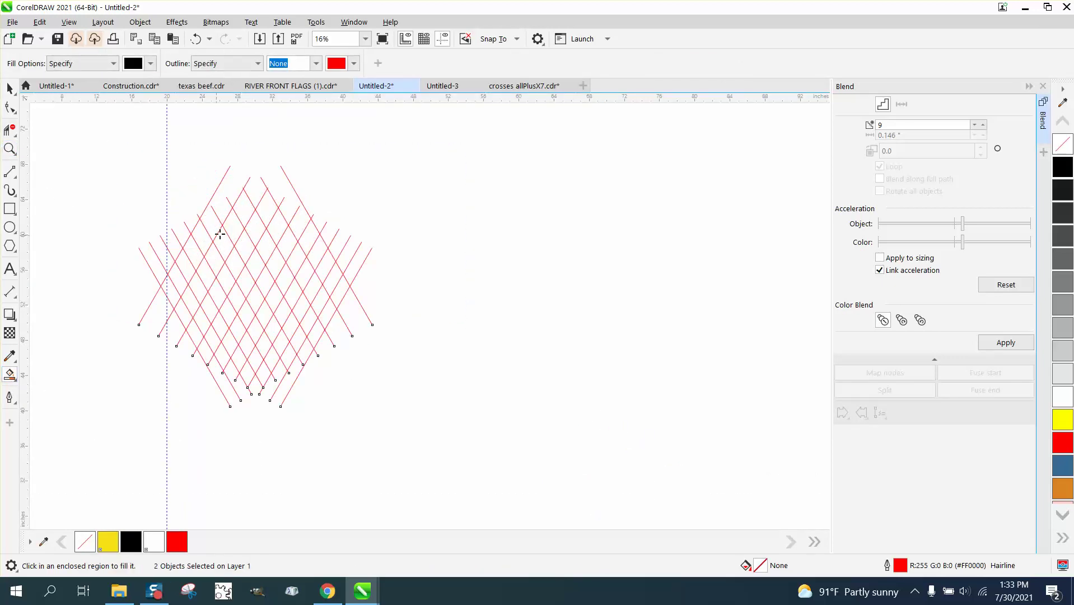
pyautogui.click(249, 228)
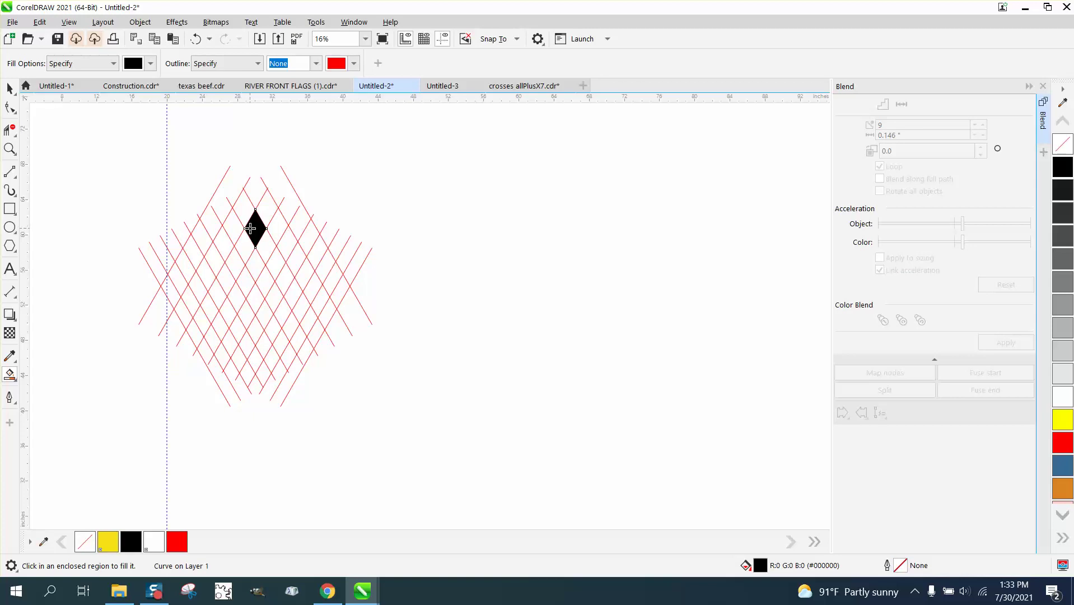
pyautogui.press('Right')
pyautogui.press('Right')
# Smart Fill the second and third diamonds down the centre column in black, nudging each one 20 inches right
pyautogui.click(256, 259)
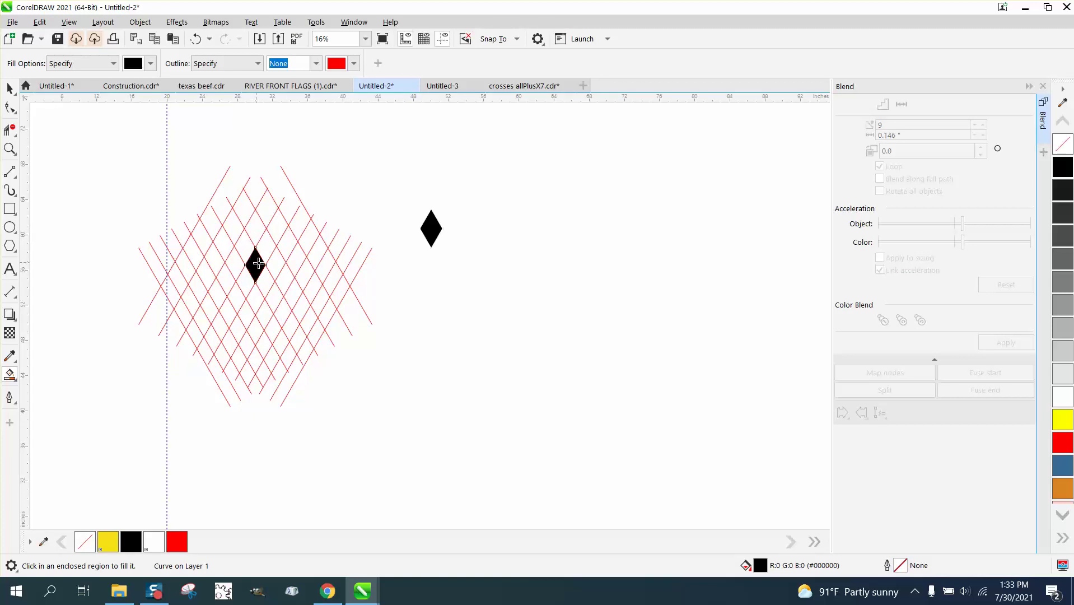
pyautogui.press('Right')
pyautogui.press('Right')
pyautogui.click(250, 295)
pyautogui.press('Right')
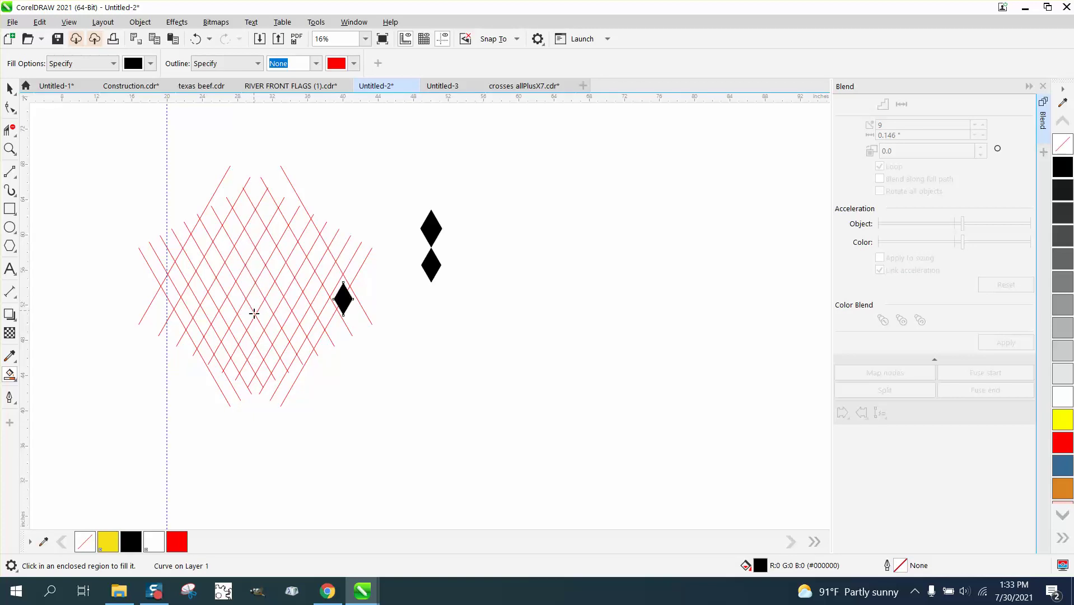
pyautogui.press('Right')
# Smart Fill the fourth and fifth diamonds down the centre column in black, nudging each one 20 inches right
pyautogui.click(254, 331)
pyautogui.press('Right')
pyautogui.press('Right')
pyautogui.click(255, 357)
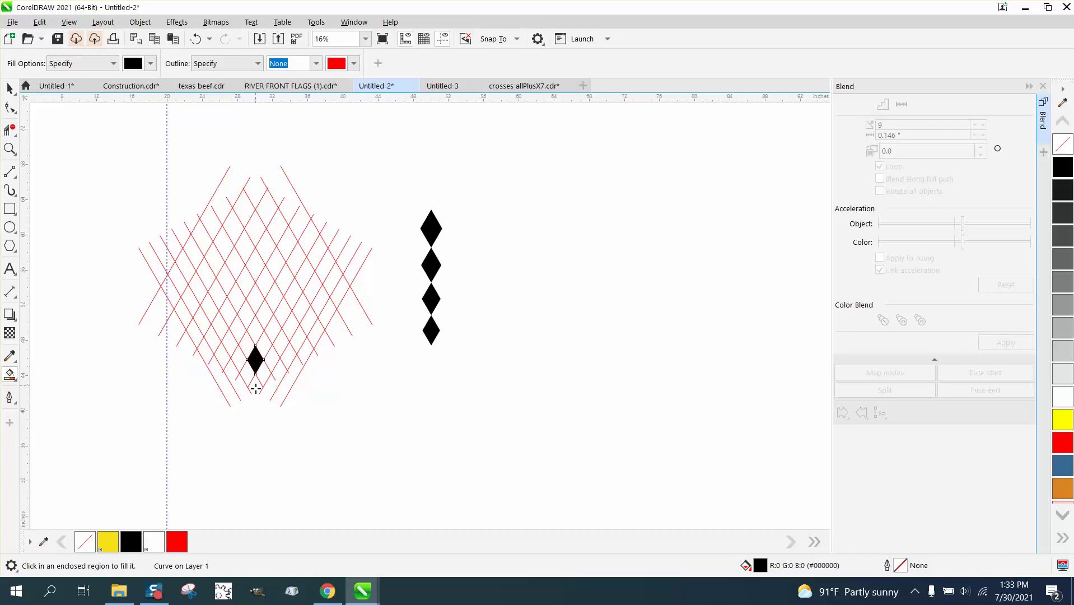
pyautogui.press('Right')
pyautogui.press('Right')
# Delete both red line groups of the lattice, keeping only the black diamonds
pyautogui.click(9, 88)
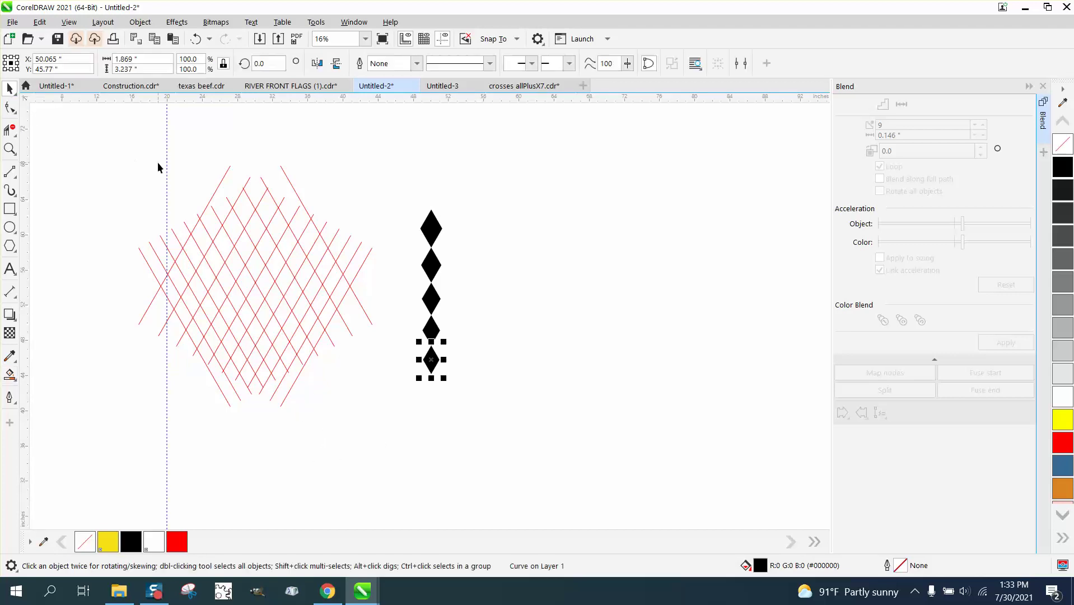
pyautogui.moveTo(117, 142); pyautogui.dragTo(222, 266)
pyautogui.moveTo(406, 419); pyautogui.dragTo(406, 419)
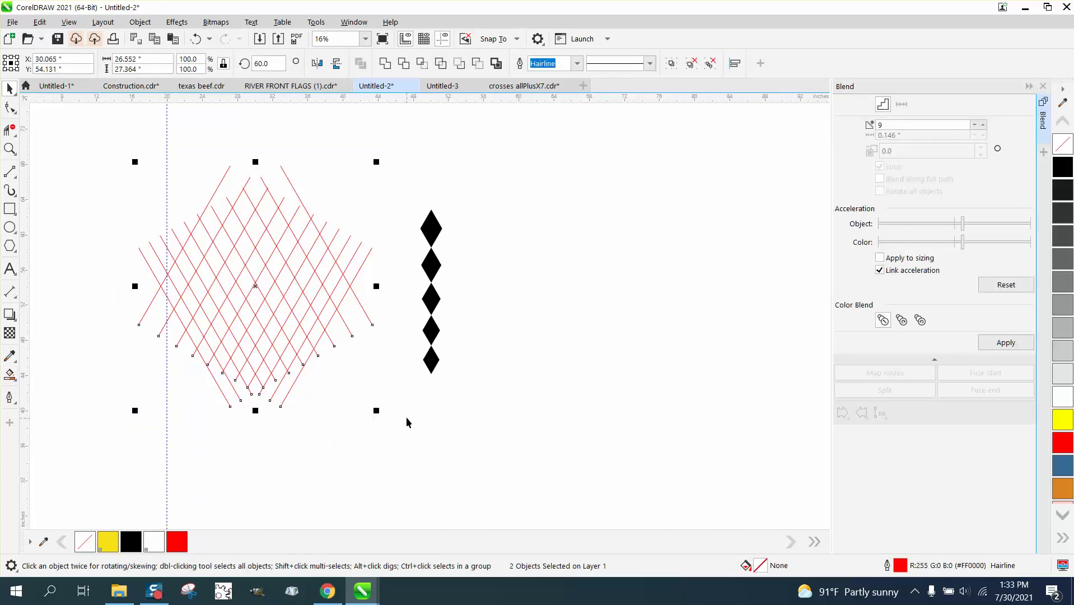
pyautogui.press('Delete')
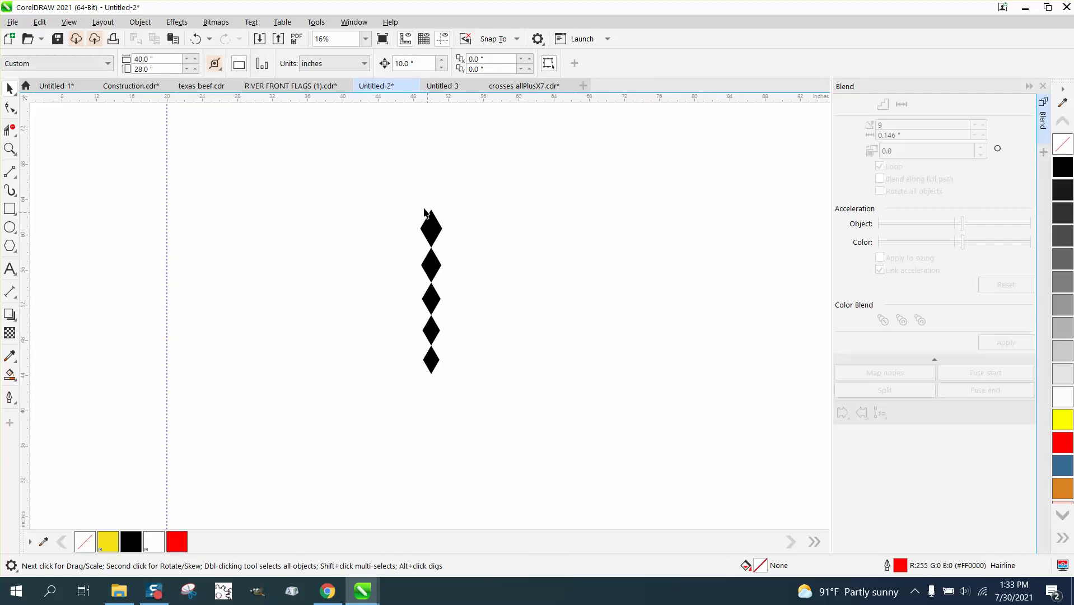
# Group the five black diamonds and centre the group on the page
pyautogui.moveTo(401, 194); pyautogui.dragTo(528, 426)
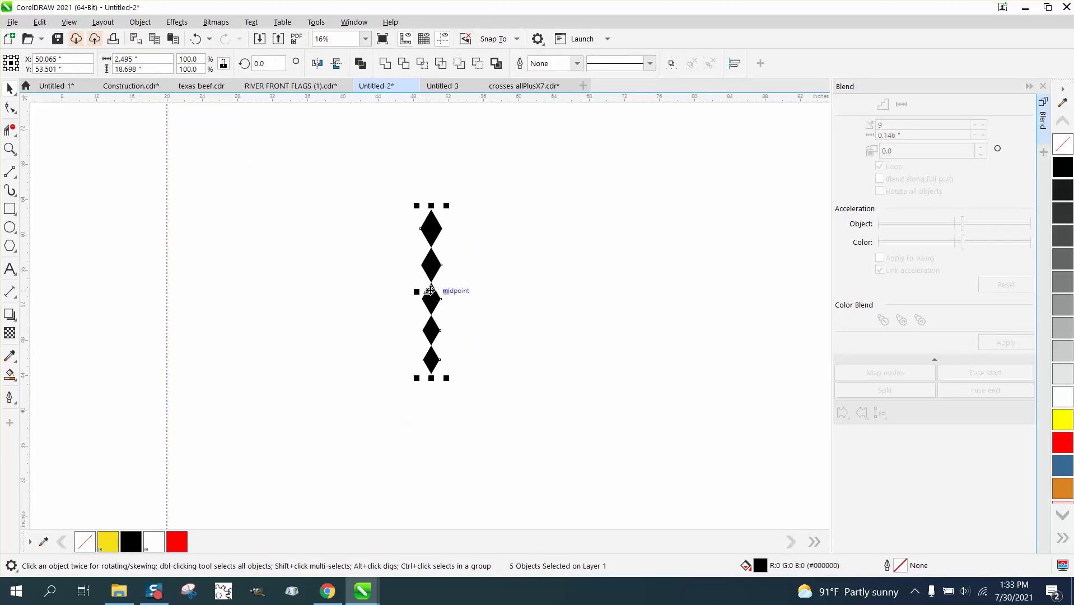
pyautogui.scroll(-4, 431, 291)
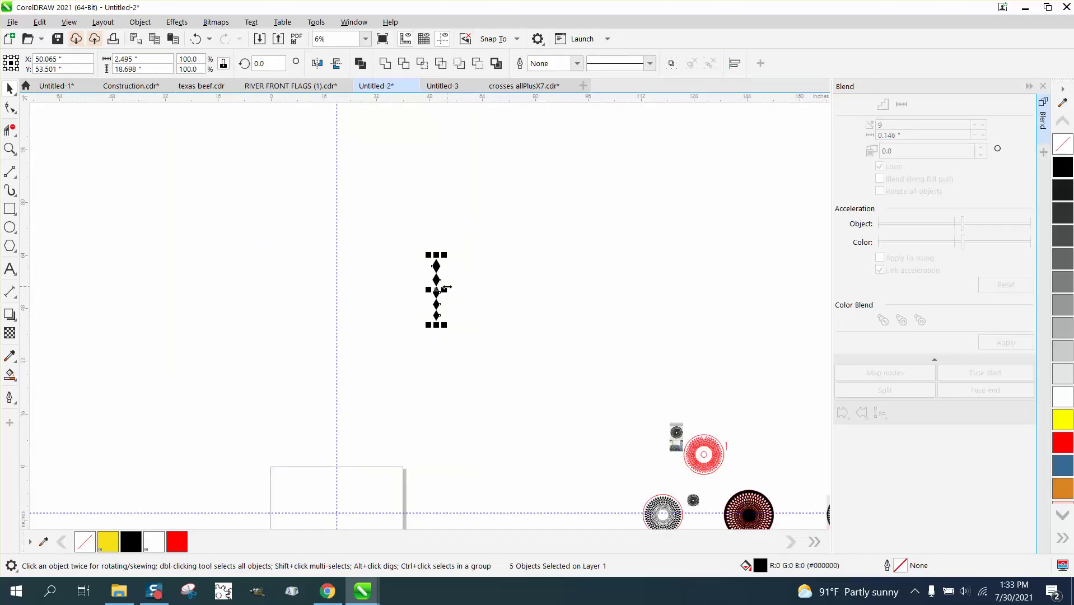
pyautogui.hotkey('ctrl', 'g')
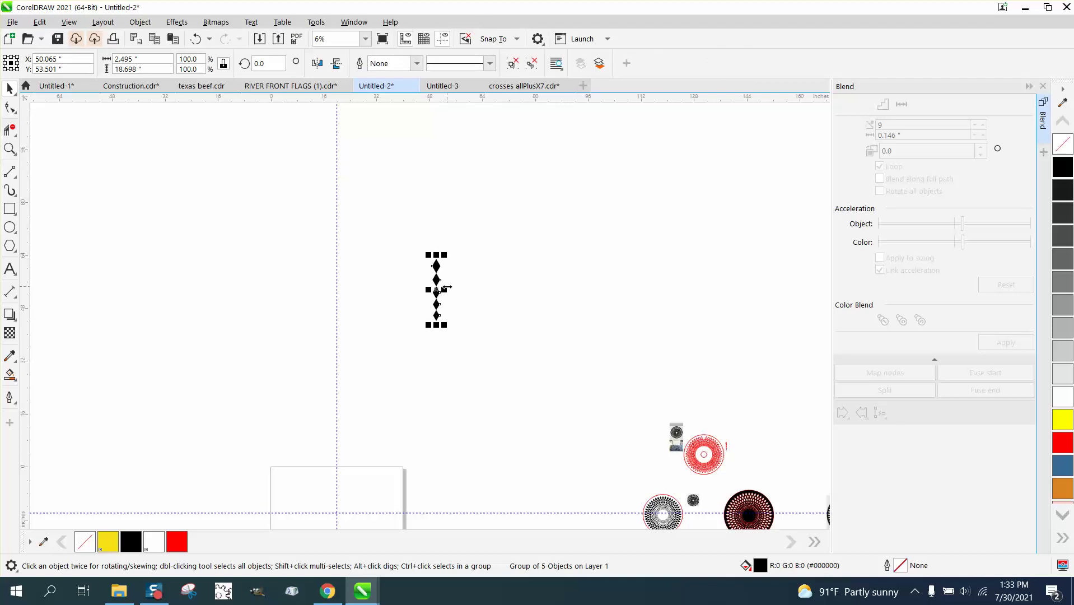
pyautogui.press('p')
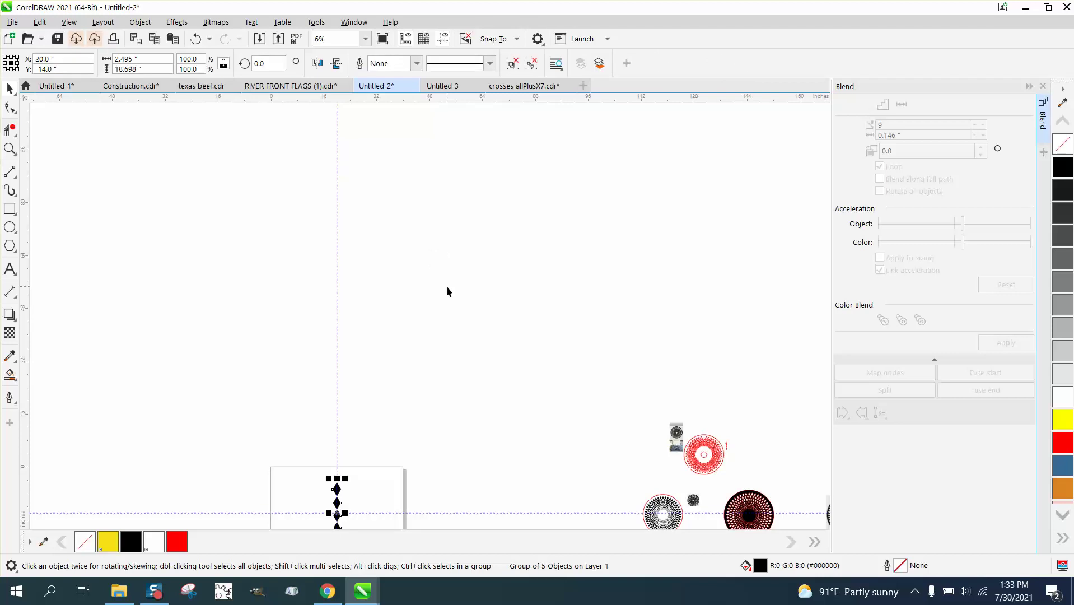
# Remove the diamond group's fill and give it a black hairline outline
pyautogui.click(9, 149)
pyautogui.rightClick(319, 430)
pyautogui.moveTo(317, 434); pyautogui.dragTo(403, 506)
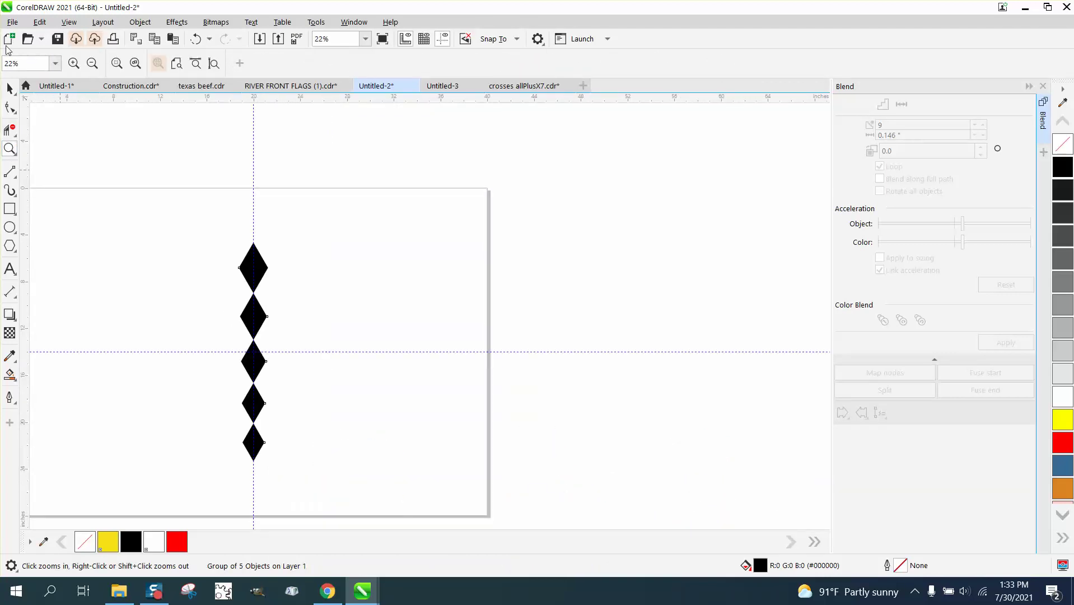
pyautogui.click(10, 88)
pyautogui.moveTo(162, 203); pyautogui.dragTo(378, 473)
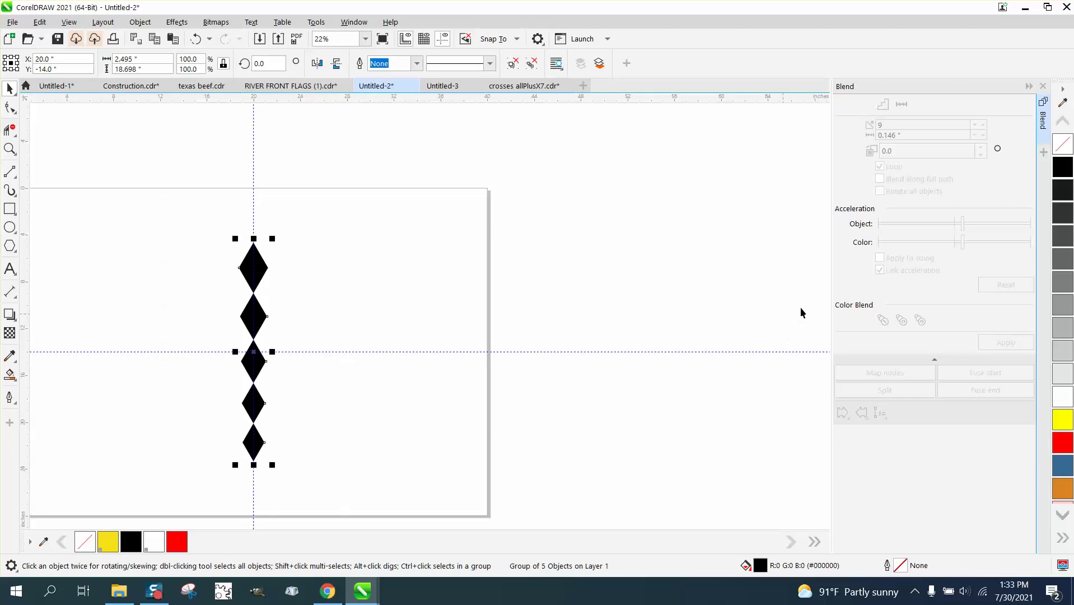
pyautogui.click(1063, 144)
pyautogui.rightClick(1064, 167)
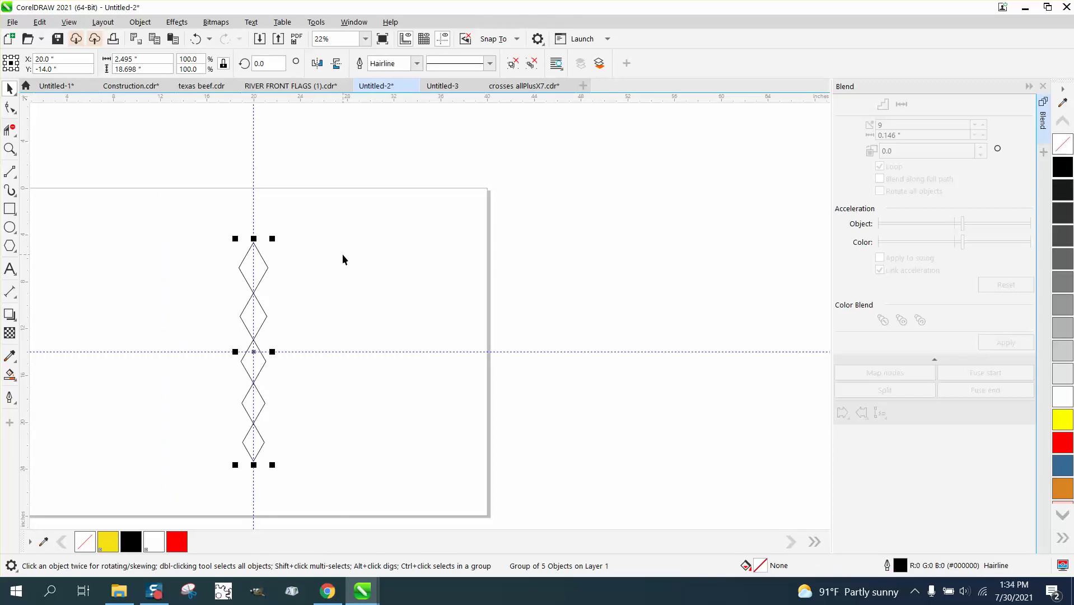
# Move the diamond group up to the page's upper edge and shrink it to about 51.1% width and 73.5% height, ending at the horizontal guideline
pyautogui.keyDown('ctrl'); pyautogui.click(256, 354); pyautogui.keyUp('ctrl')
pyautogui.click(259, 328)
pyautogui.click(254, 352)
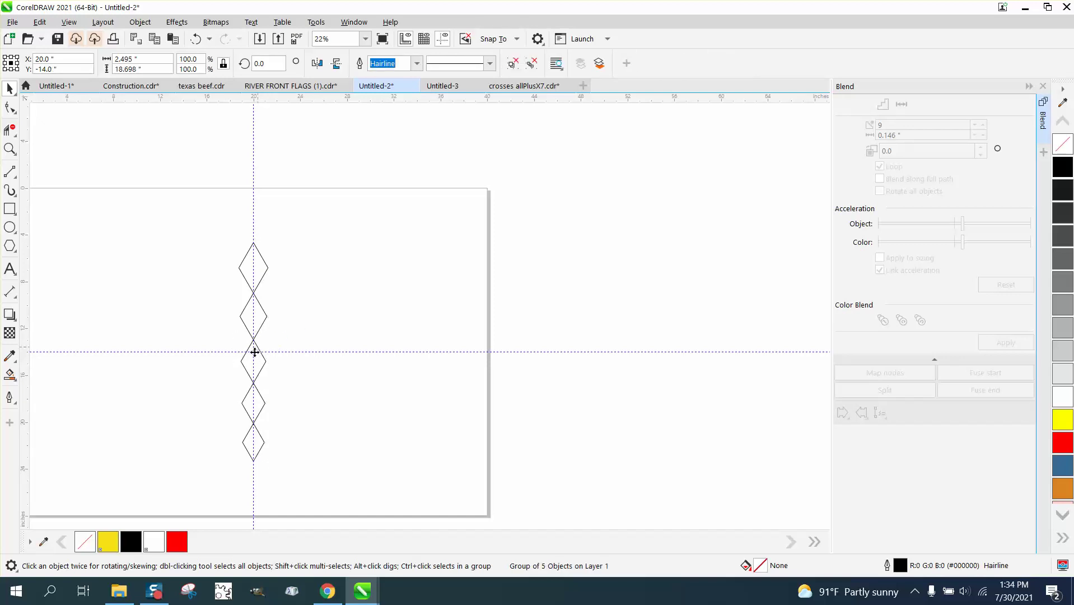
pyautogui.moveTo(255, 352); pyautogui.dragTo(252, 299)
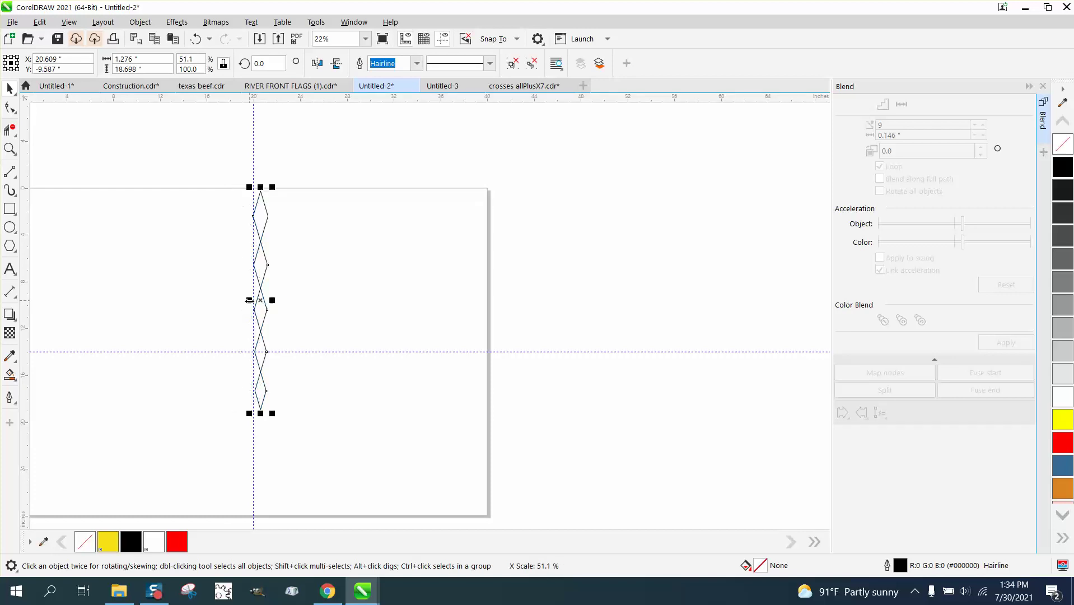
pyautogui.moveTo(261, 411); pyautogui.dragTo(261, 352)
pyautogui.click(331, 307)
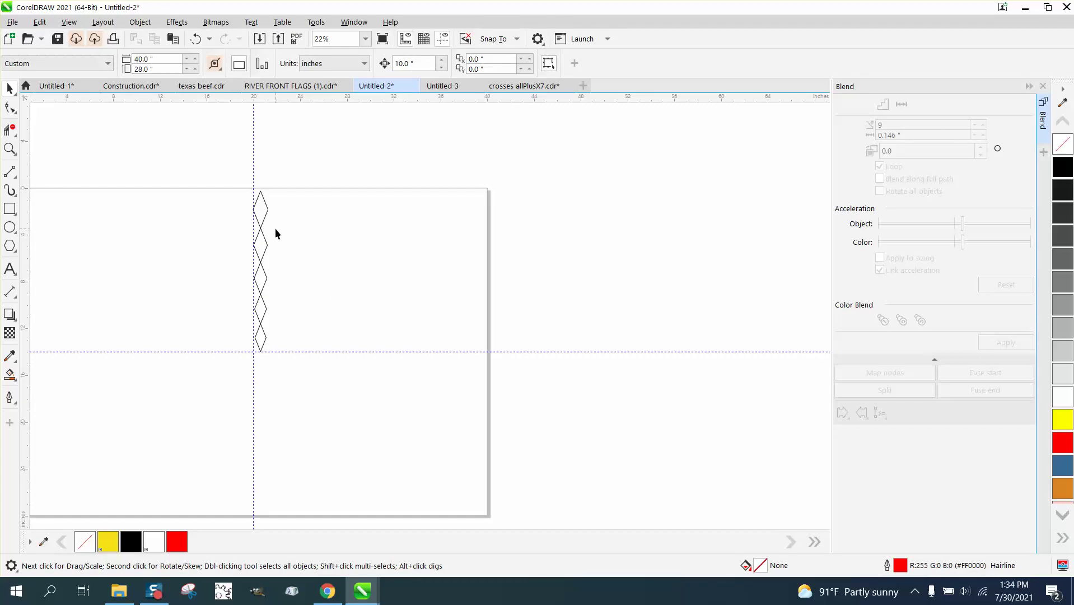
# Recentre the diamond group on the page, then move it up so its lowest tip sits where the guidelines cross
pyautogui.click(261, 260)
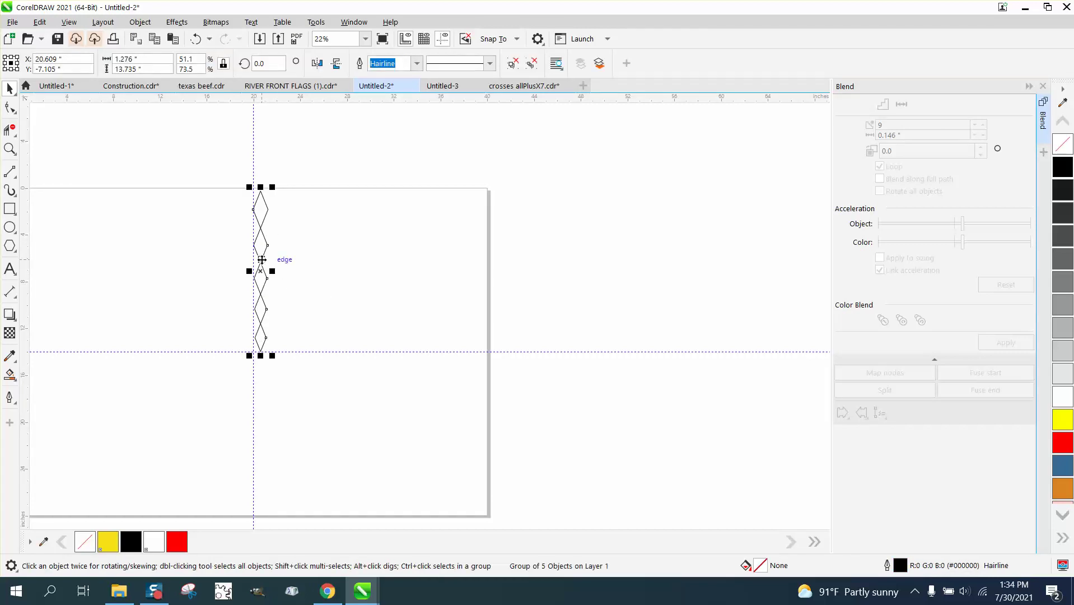
pyautogui.press('p')
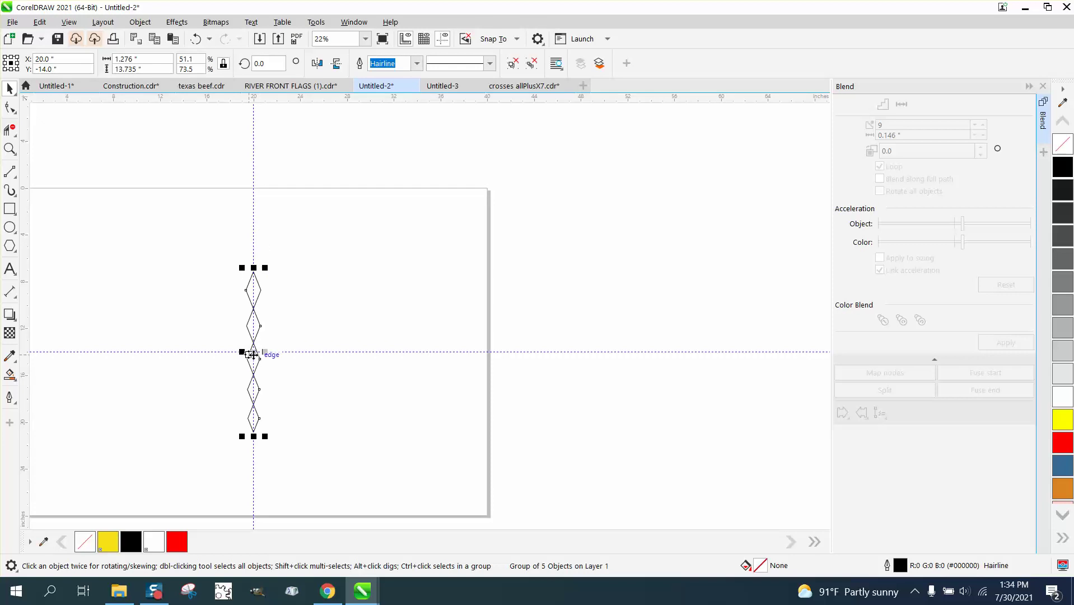
pyautogui.moveTo(256, 354); pyautogui.dragTo(261, 273)
pyautogui.click(318, 171)
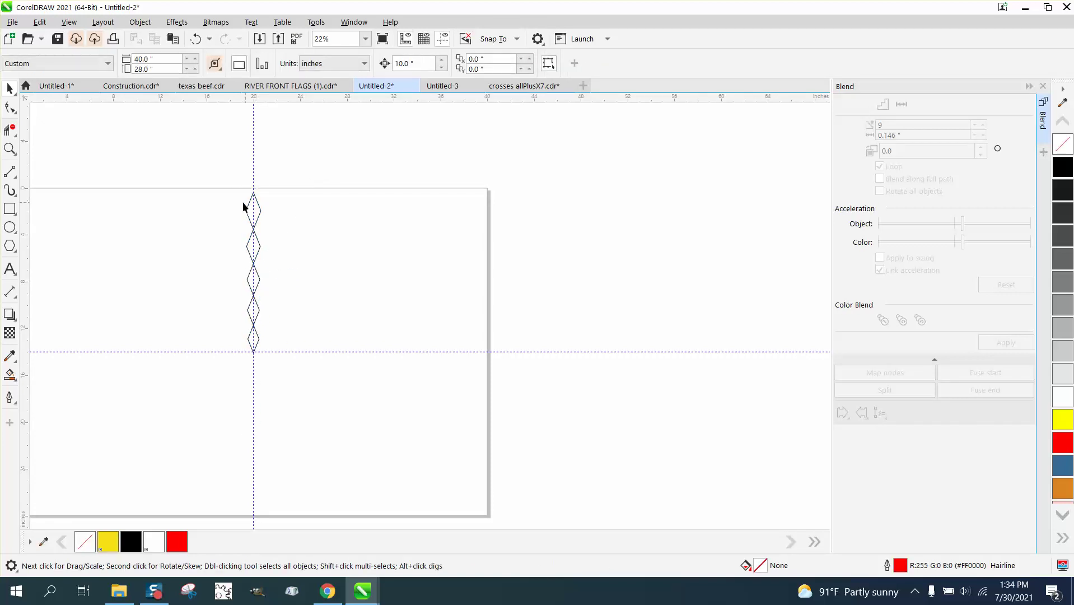
# Ungroup the column into individual diamonds, clear the selection and close the Blend settings
pyautogui.moveTo(222, 225); pyautogui.dragTo(337, 357)
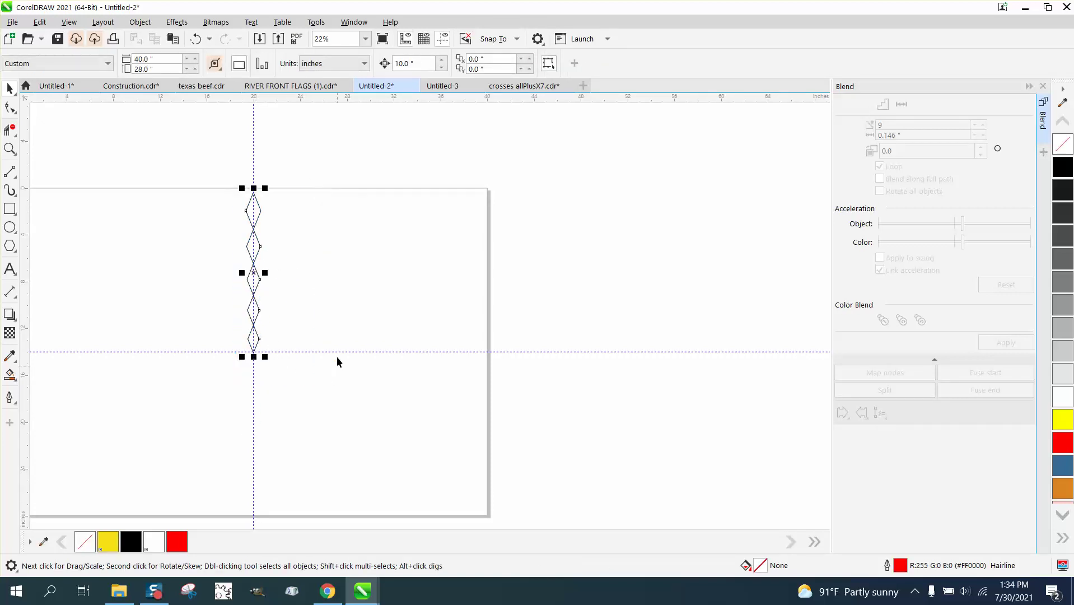
pyautogui.click(147, 22)
pyautogui.moveTo(164, 244)
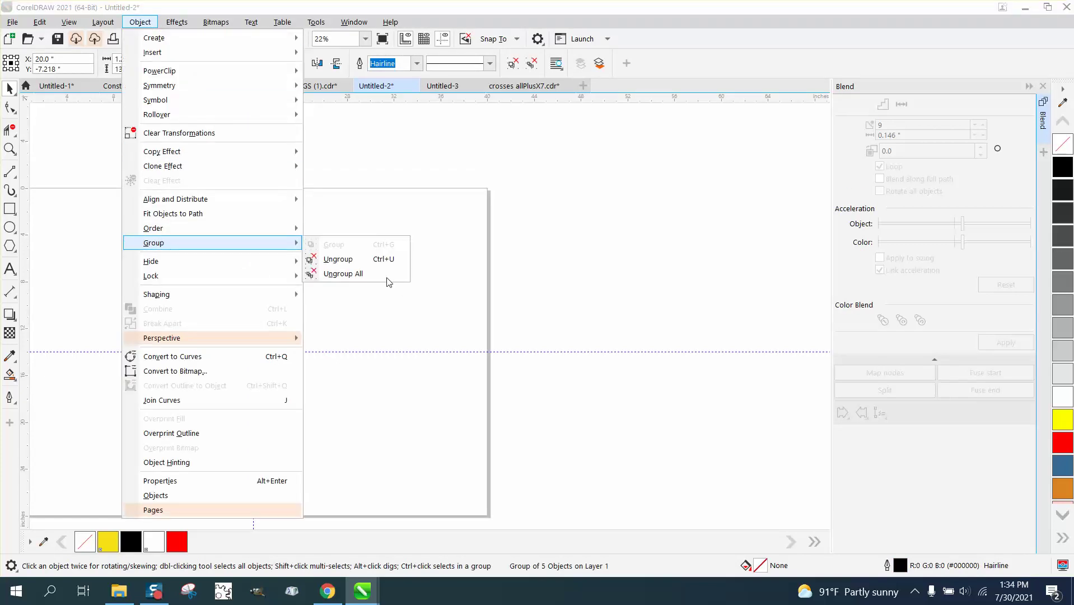
pyautogui.click(354, 259)
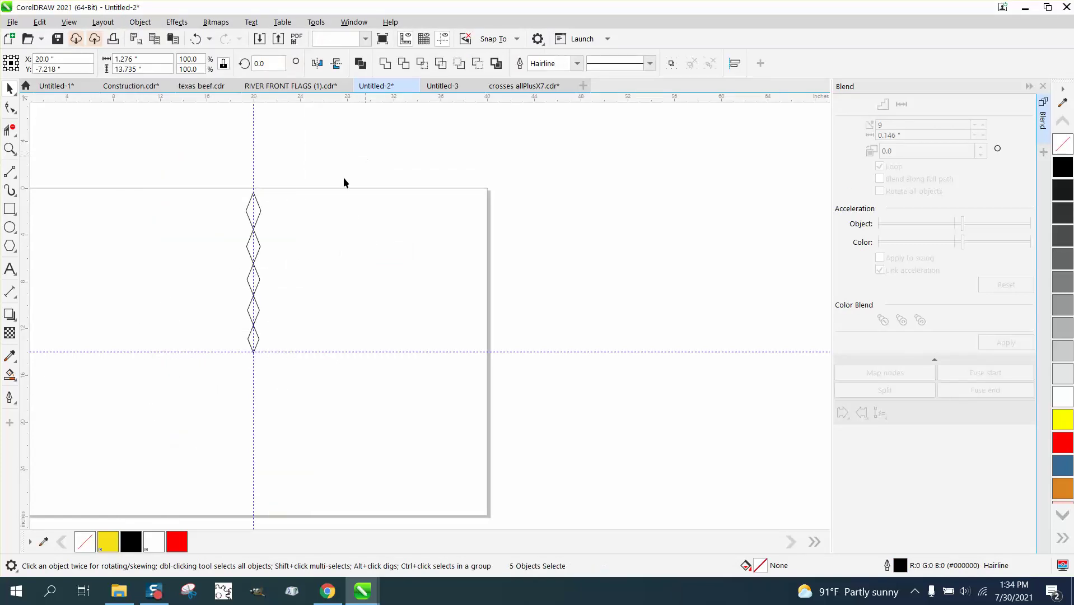
pyautogui.click(290, 205)
pyautogui.click(1043, 86)
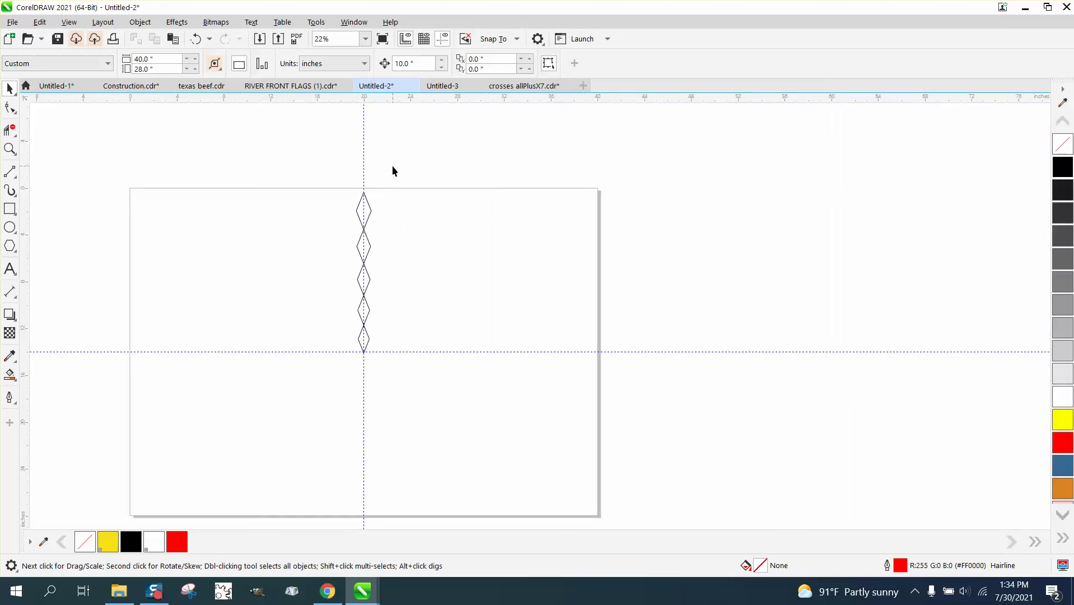
# Nudge the second and fourth diamonds down the column 10 inches right, out of the column
pyautogui.click(368, 245)
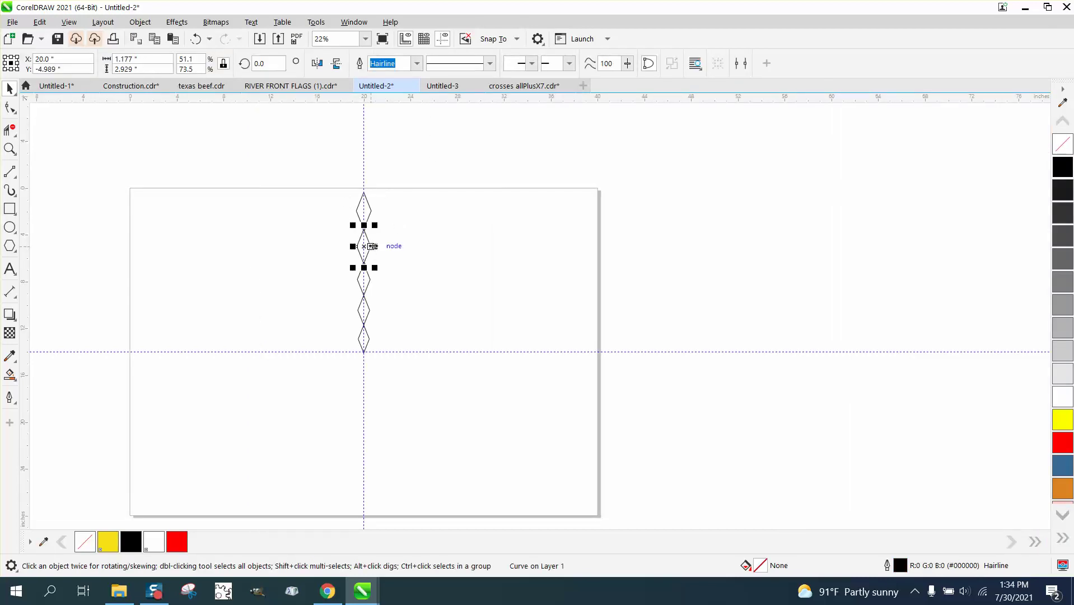
pyautogui.press('Right')
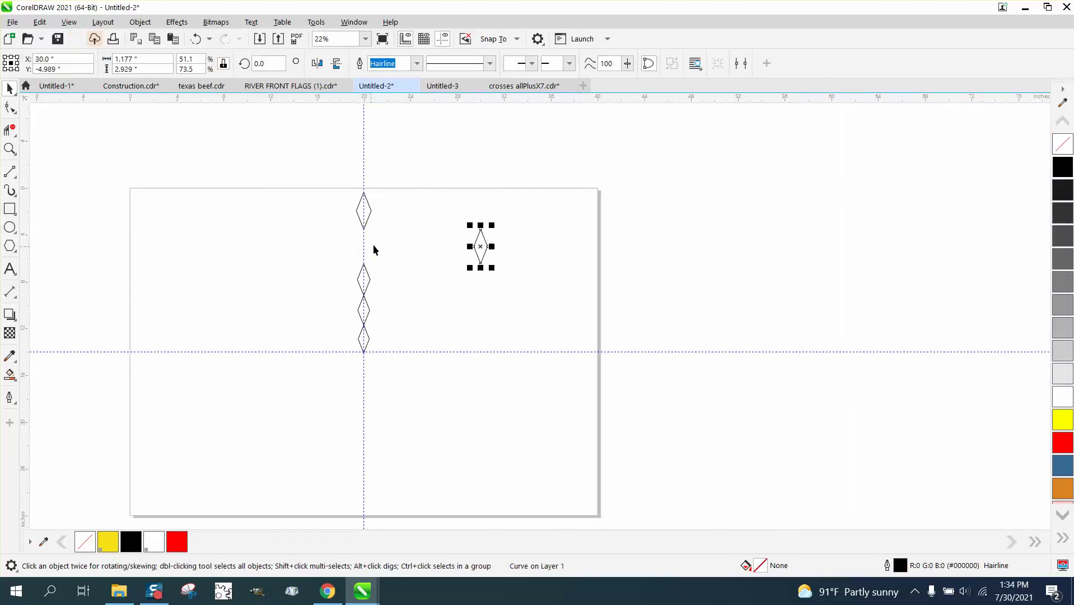
pyautogui.click(365, 307)
pyautogui.press('Right')
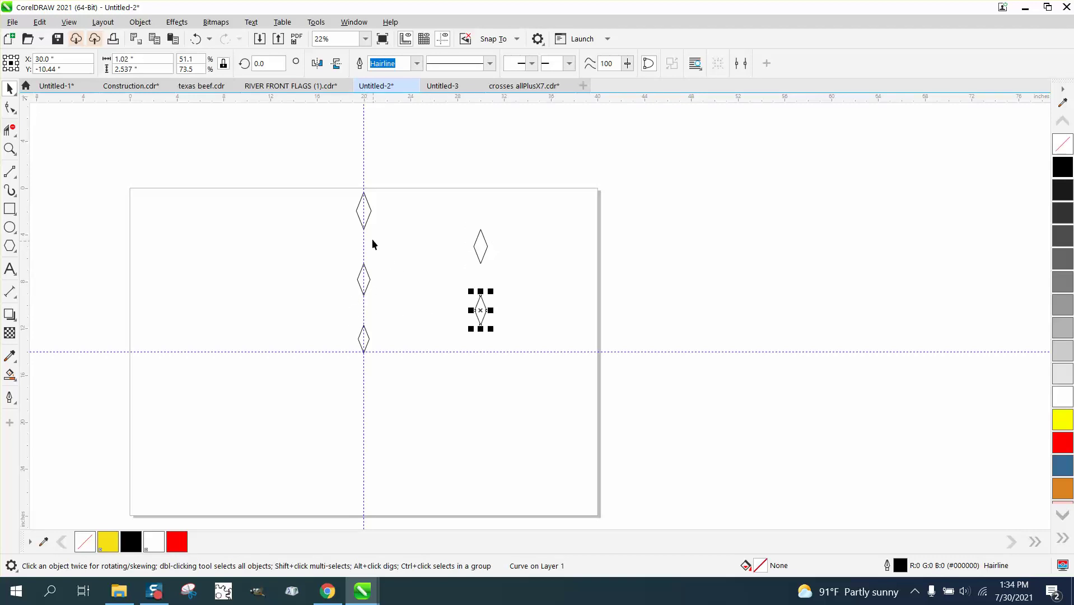
# Apply a one-step outside contour with a 0.25-inch offset and red outline to the top diamond
pyautogui.click(177, 22)
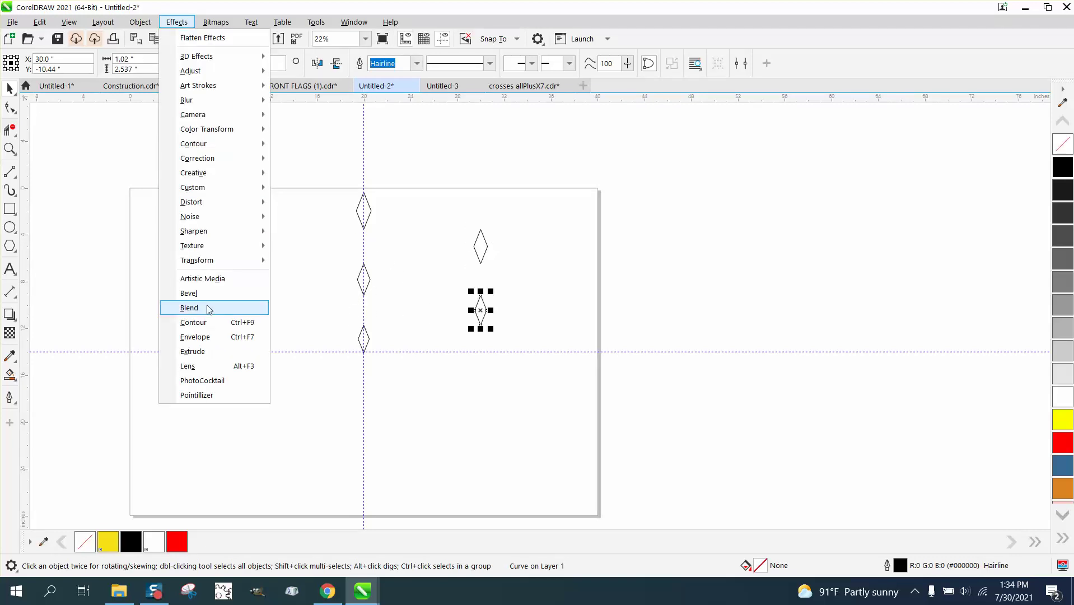
pyautogui.click(214, 327)
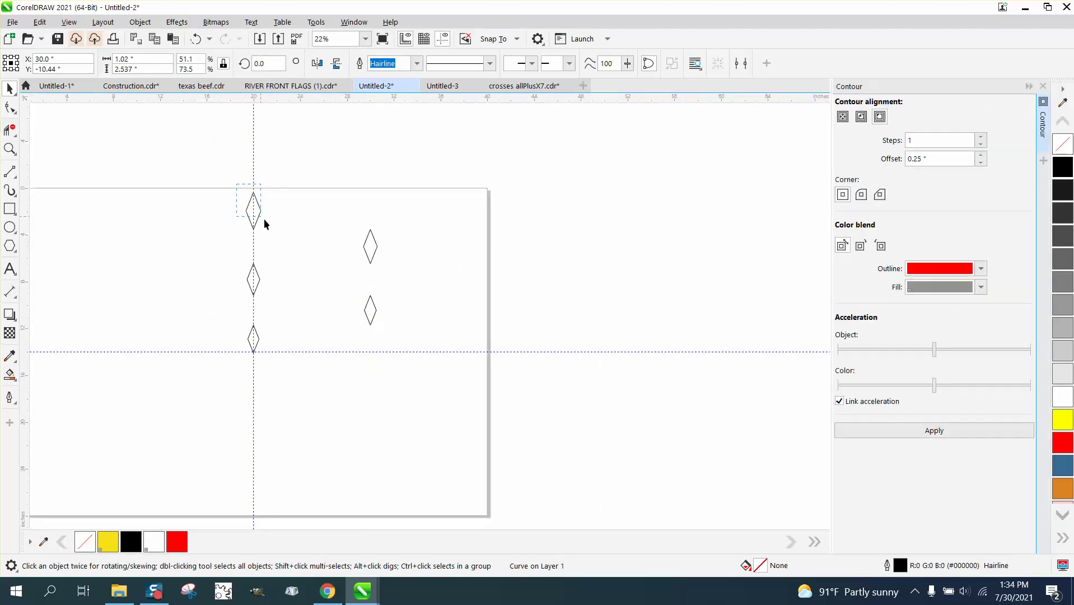
pyautogui.moveTo(283, 242); pyautogui.dragTo(283, 242)
pyautogui.click(945, 433)
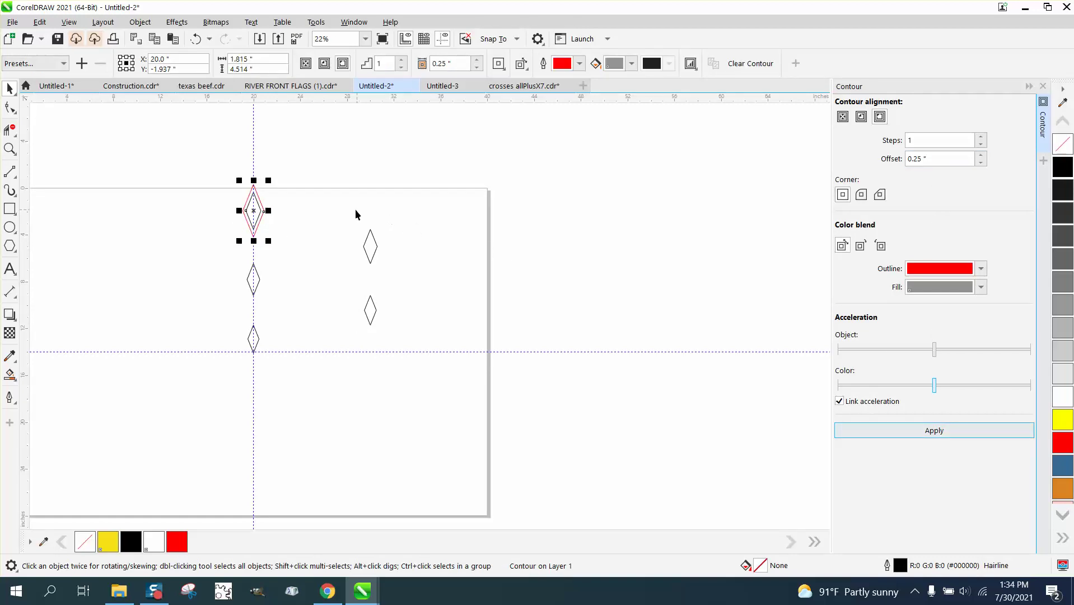
# Apply the same one-step, 0.25-inch outside contour to each of the other four diamonds and close the Contour settings
pyautogui.moveTo(355, 210); pyautogui.dragTo(419, 331)
pyautogui.click(952, 431)
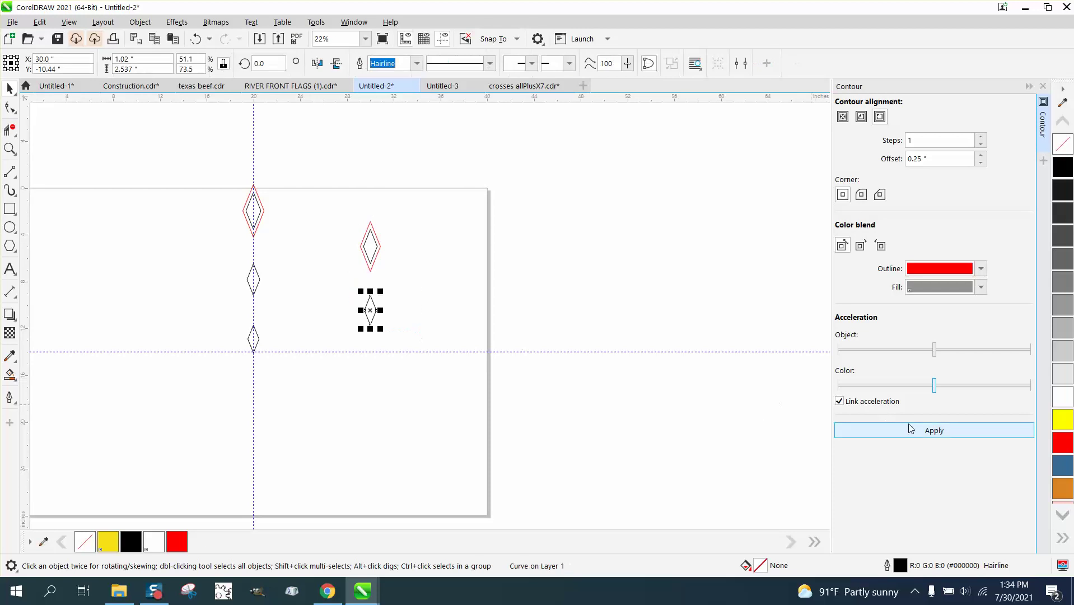
pyautogui.click(968, 437)
pyautogui.moveTo(233, 247); pyautogui.dragTo(295, 300)
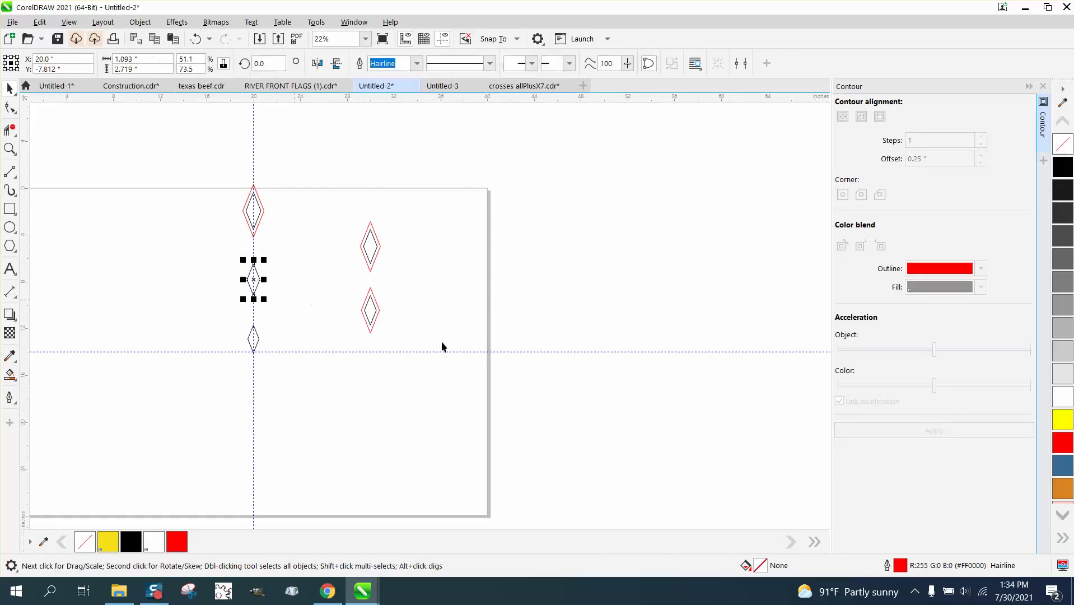
pyautogui.click(902, 431)
pyautogui.moveTo(235, 318); pyautogui.dragTo(293, 360)
pyautogui.click(945, 431)
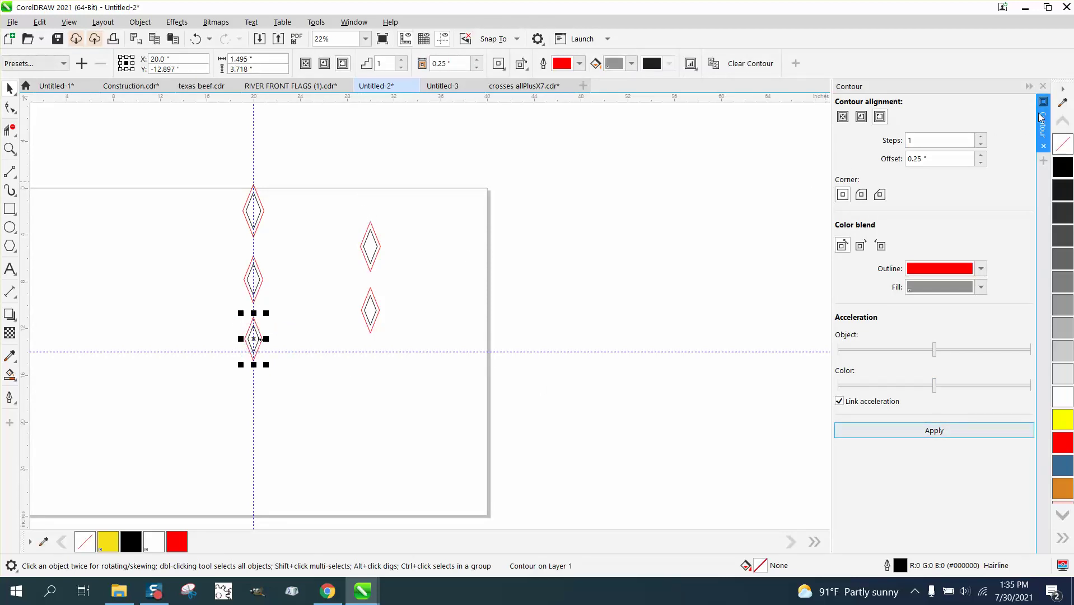
pyautogui.click(1044, 87)
# Move the upper offset diamond beside the top diamond, roughly lining its contour tip up with the top diamond's left contour corner
pyautogui.click(10, 148)
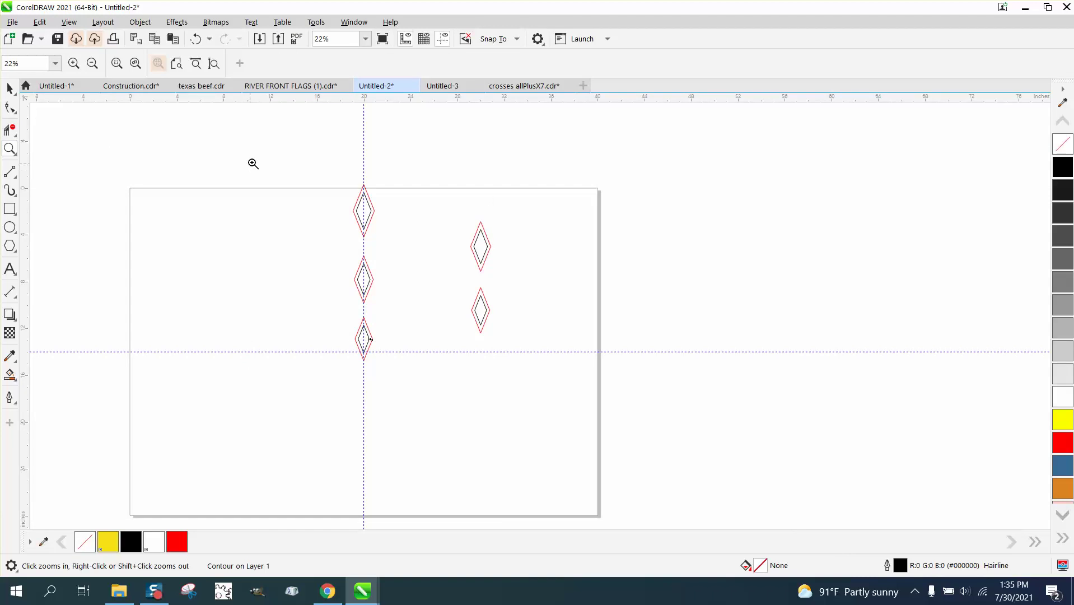
pyautogui.moveTo(251, 159); pyautogui.dragTo(672, 435)
pyautogui.click(10, 88)
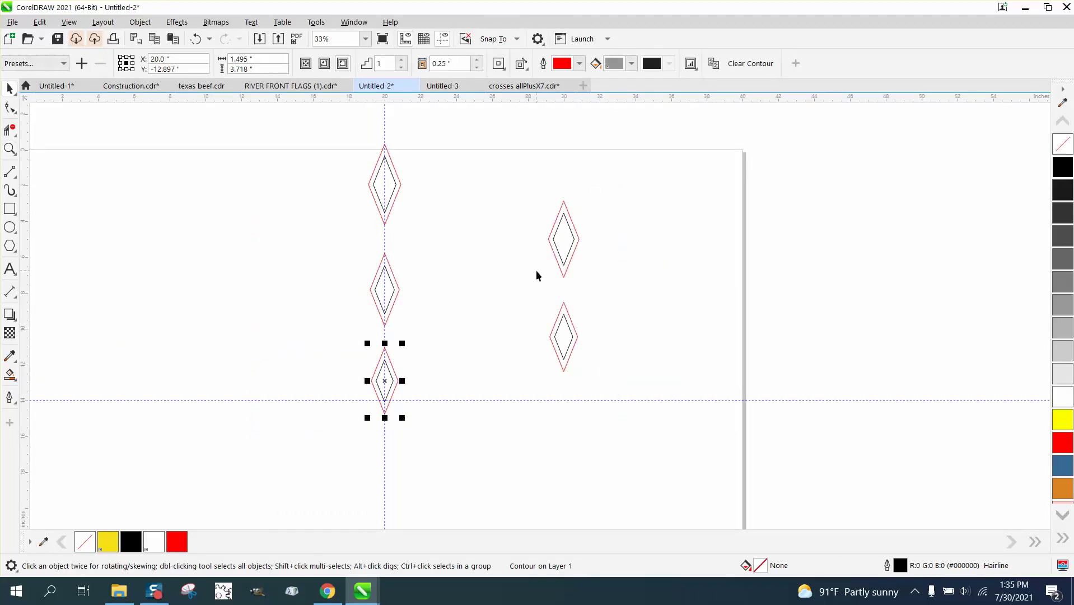
pyautogui.click(564, 203)
pyautogui.moveTo(564, 201); pyautogui.dragTo(371, 188)
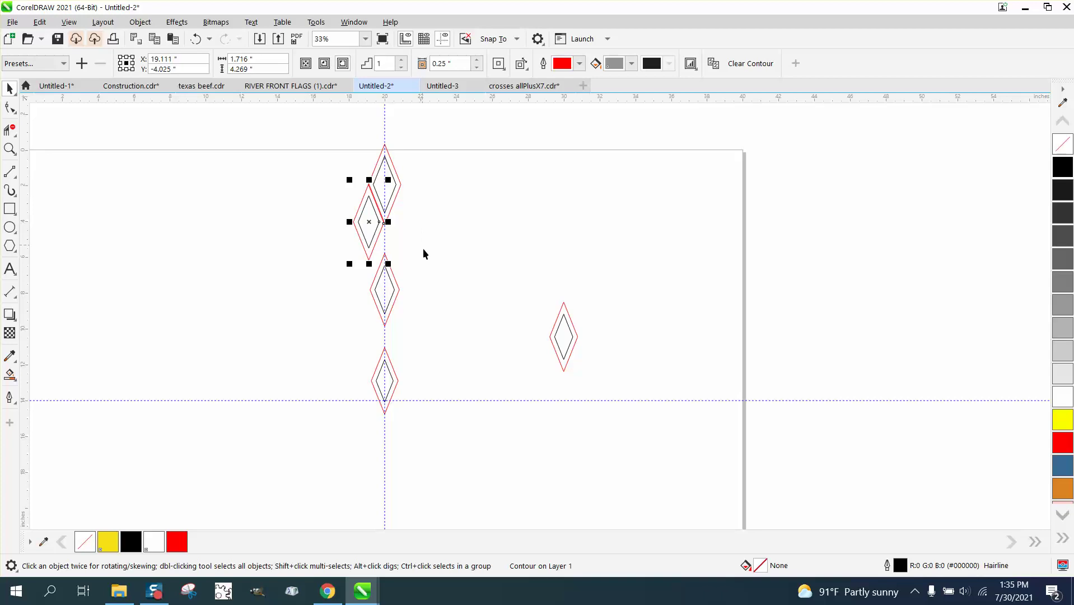
# Snap the second diamond's upper contour tip onto the top diamond's left contour corner so the contour edges meet
pyautogui.click(11, 150)
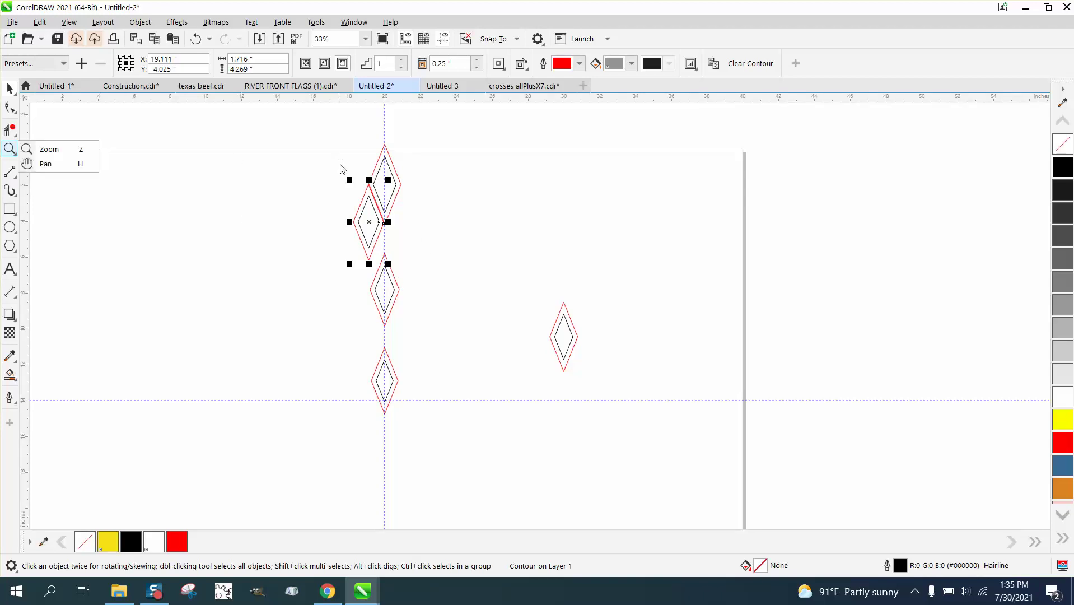
pyautogui.moveTo(341, 188); pyautogui.dragTo(455, 249)
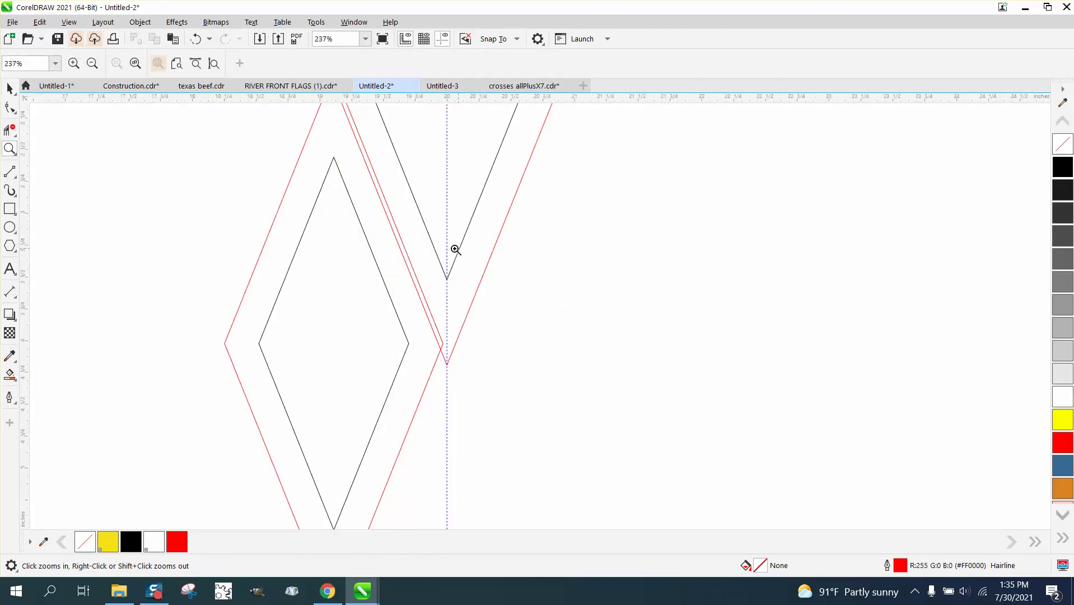
pyautogui.scroll(-1, 234, 234)
pyautogui.scroll(-1, 39, 127)
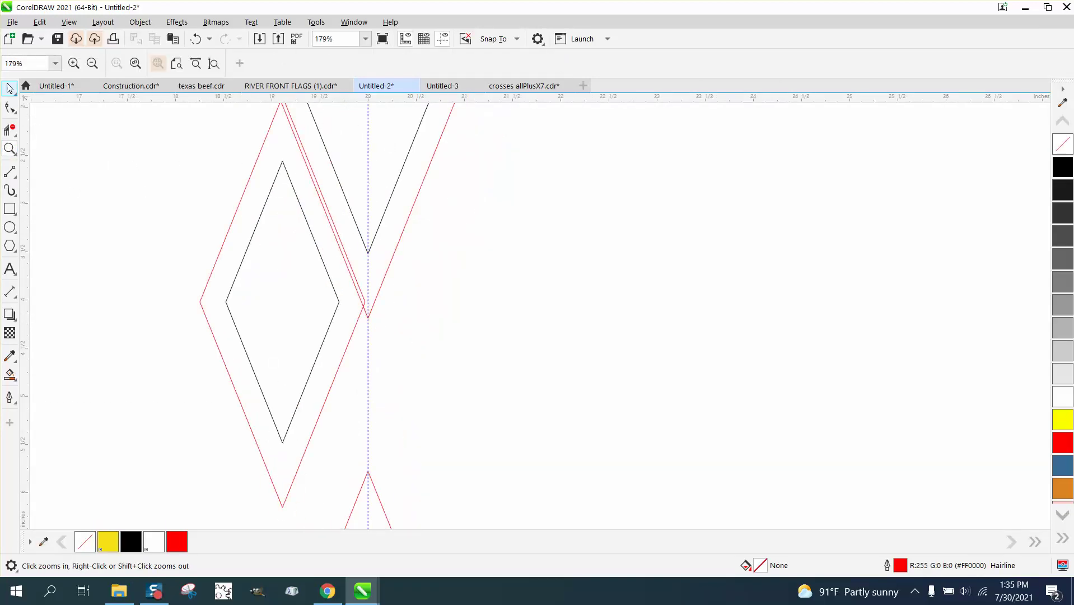
pyautogui.click(10, 89)
pyautogui.scroll(-1, 302, 180)
pyautogui.click(297, 176)
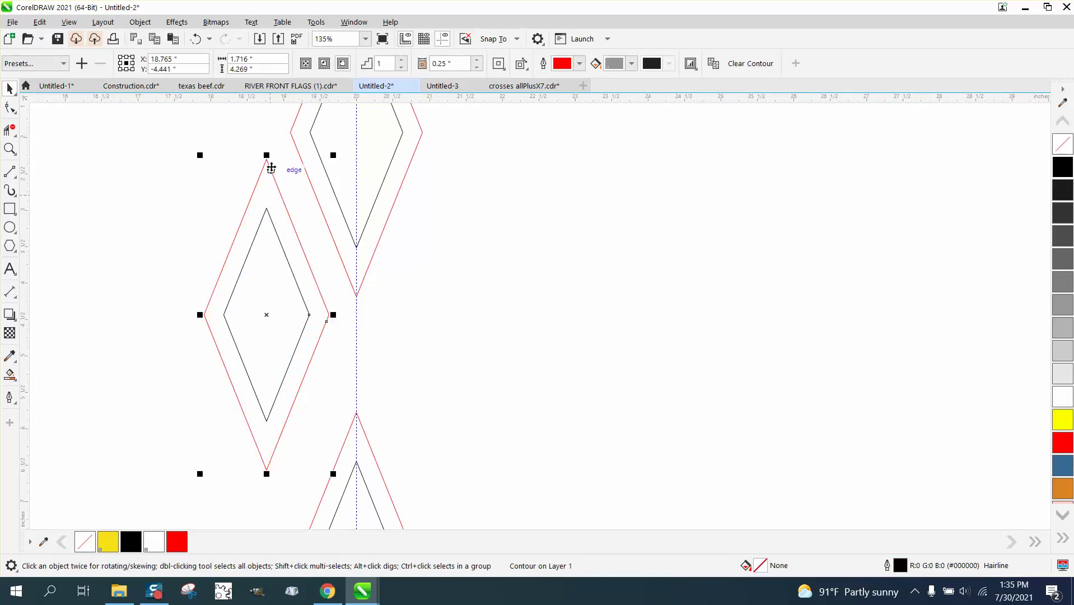
pyautogui.moveTo(266, 159); pyautogui.dragTo(290, 131)
# Move the third diamond so its upper contour tip snaps onto the second diamond's left contour corner
pyautogui.click(356, 414)
pyautogui.moveTo(355, 414); pyautogui.dragTo(228, 287)
# Move the fourth diamond so its upper contour tip snaps onto the third diamond's left contour corner
pyautogui.scroll(-4, 268, 336)
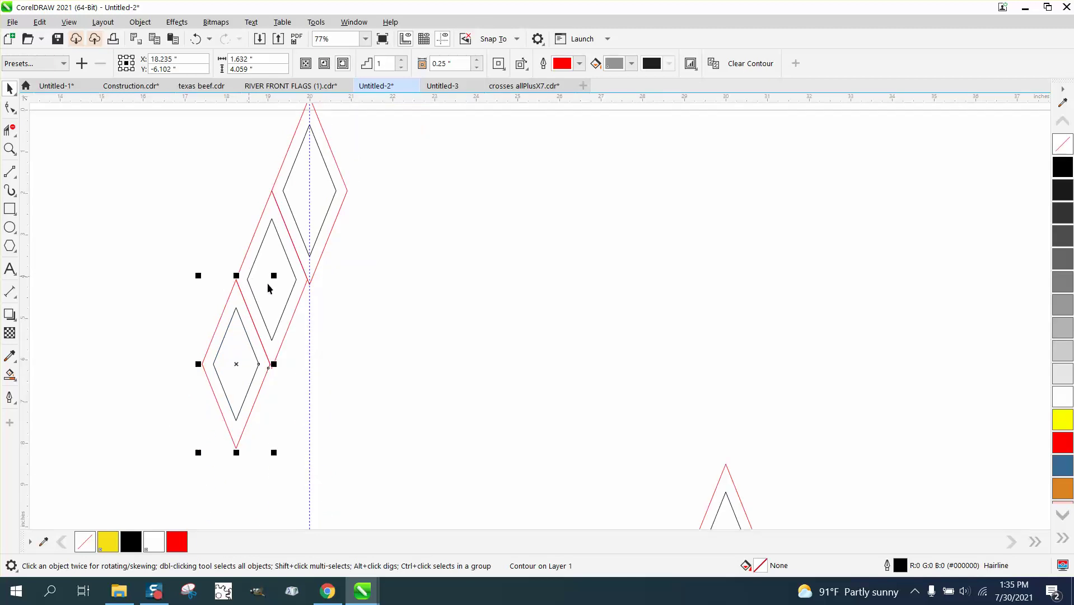
pyautogui.click(578, 413)
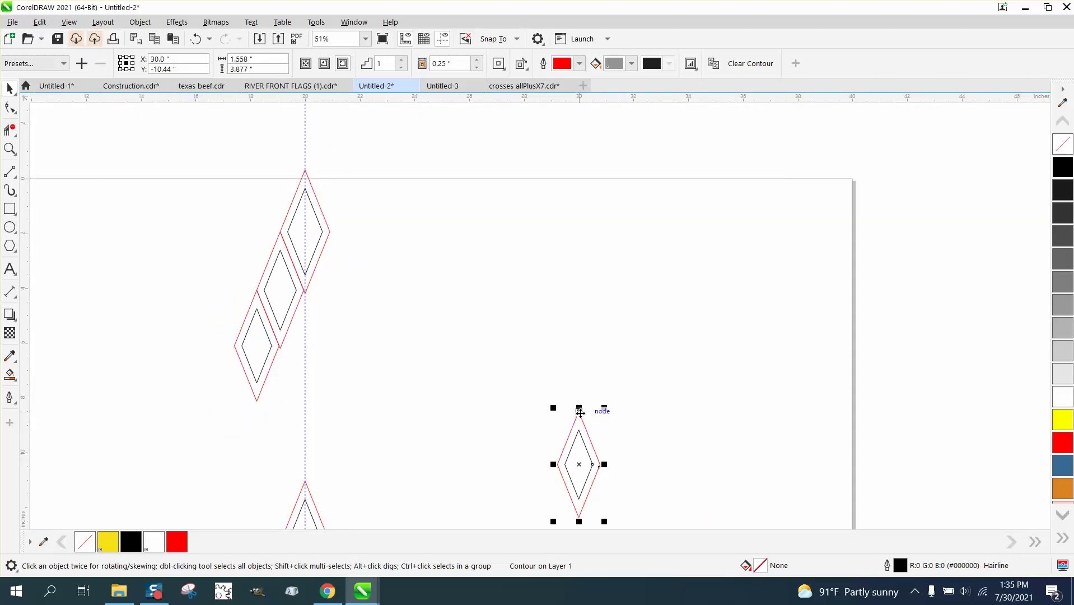
pyautogui.moveTo(579, 413); pyautogui.dragTo(235, 348)
# Move the fifth, smallest diamond so its upper contour tip snaps onto the fourth diamond's left contour corner
pyautogui.scroll(-2, 321, 412)
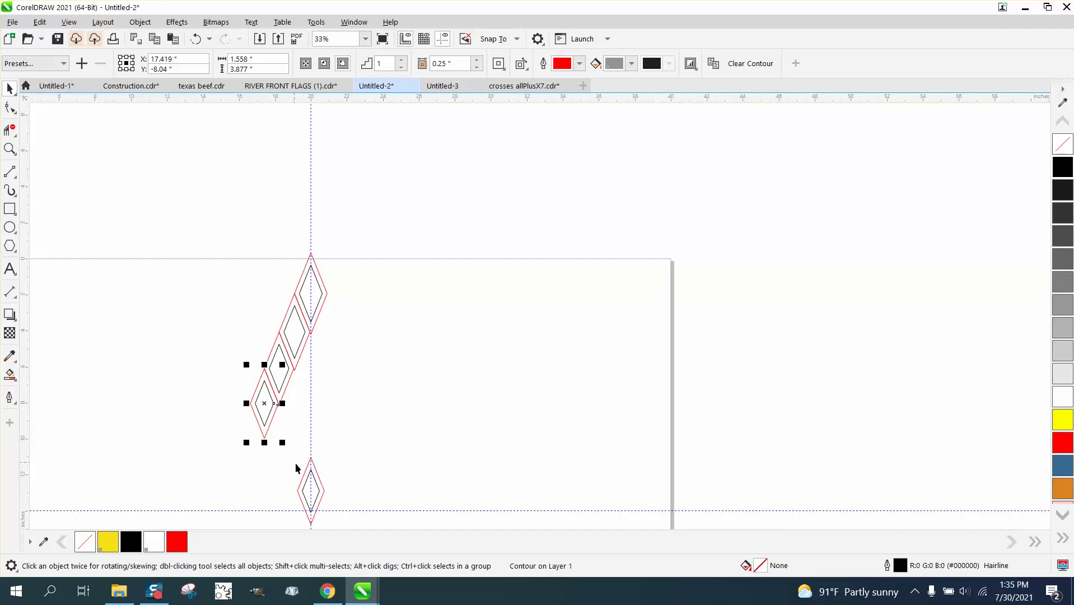
pyautogui.click(307, 471)
pyautogui.moveTo(310, 459); pyautogui.dragTo(250, 399)
pyautogui.scroll(-1, 111, 382)
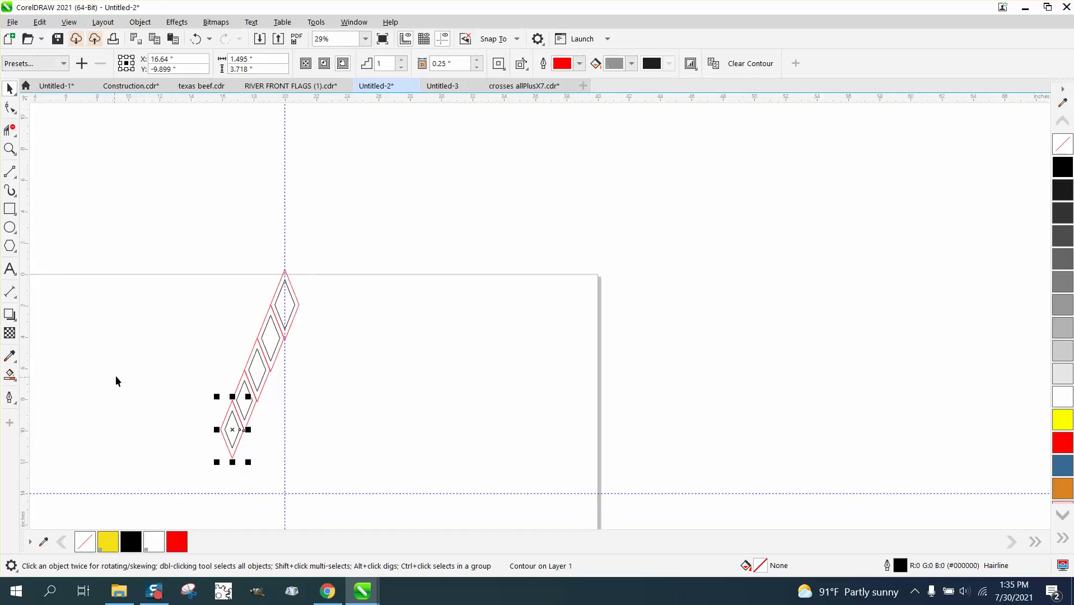
# Select all five contoured diamonds and break their contours apart into separate objects
pyautogui.click(10, 148)
pyautogui.moveTo(167, 260); pyautogui.dragTo(450, 484)
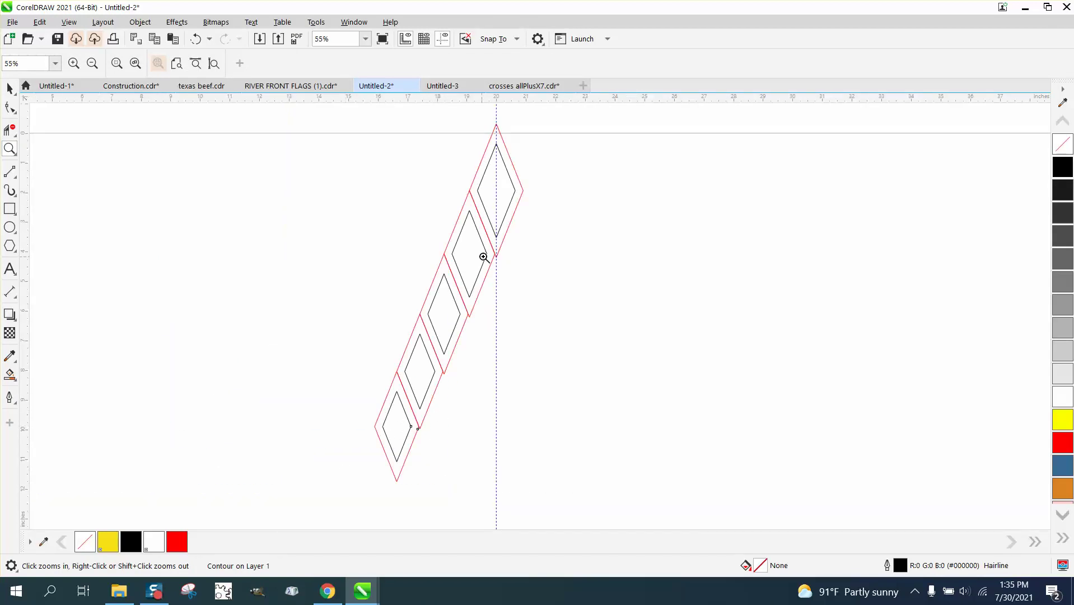
pyautogui.scroll(-1, 187, 356)
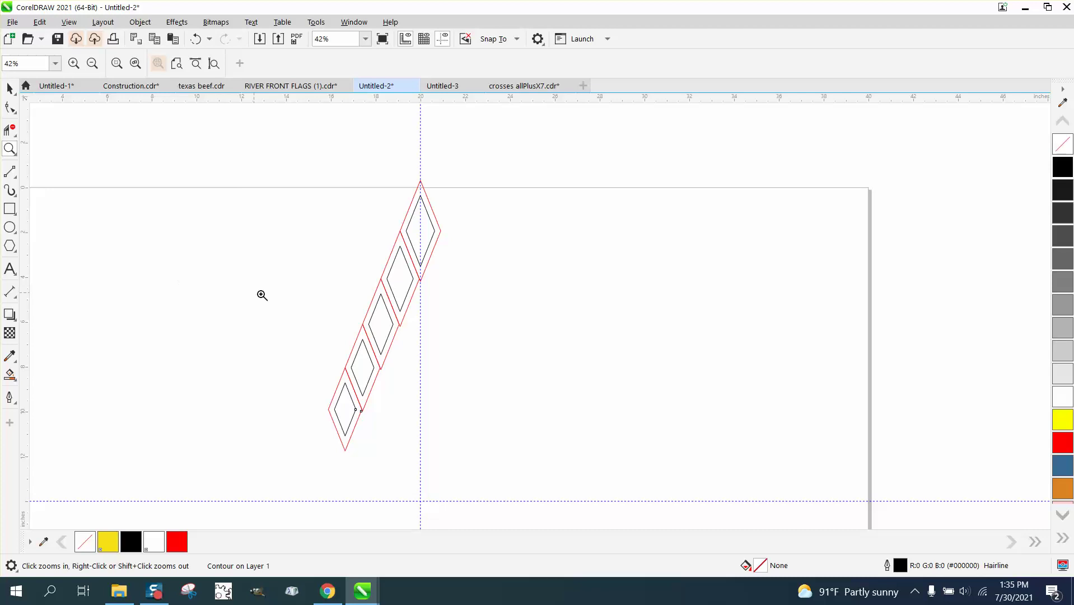
pyautogui.click(9, 88)
pyautogui.click(358, 409)
pyautogui.click(483, 123)
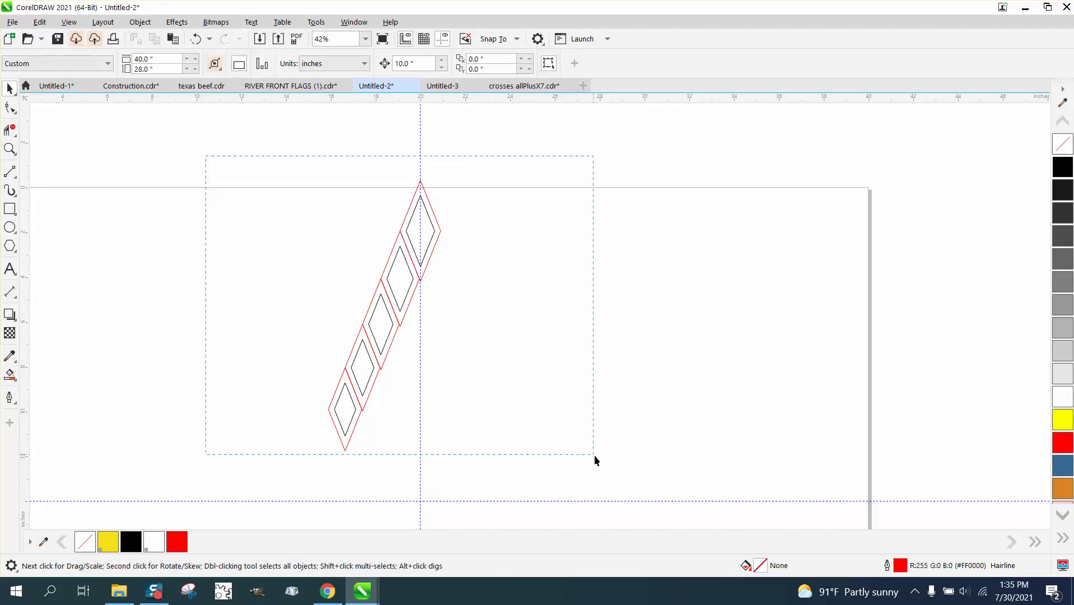
pyautogui.moveTo(594, 454); pyautogui.dragTo(594, 455)
pyautogui.click(140, 22)
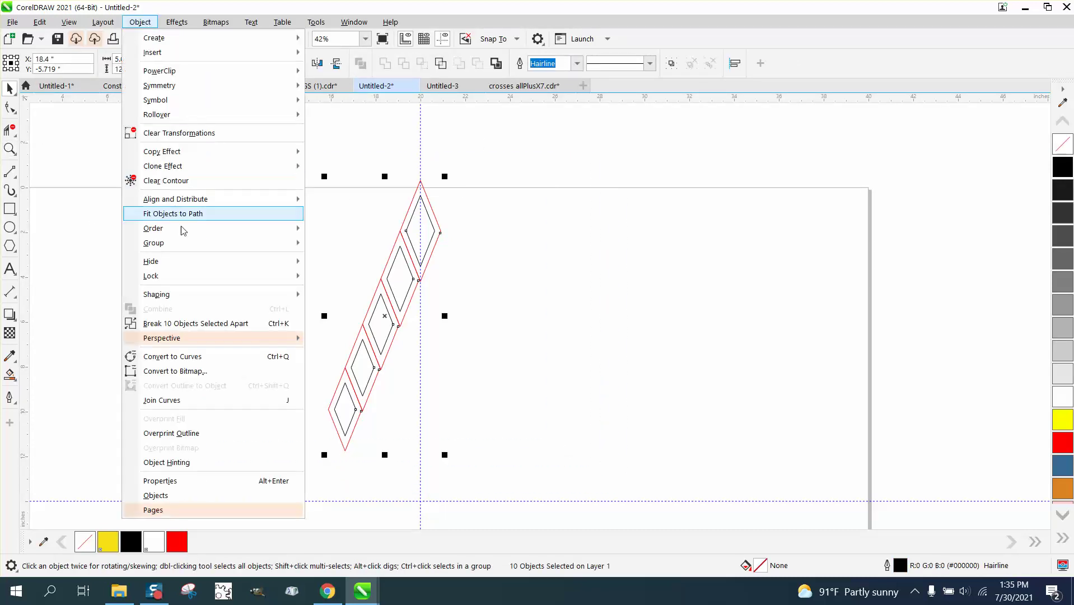
pyautogui.click(230, 323)
pyautogui.click(406, 268)
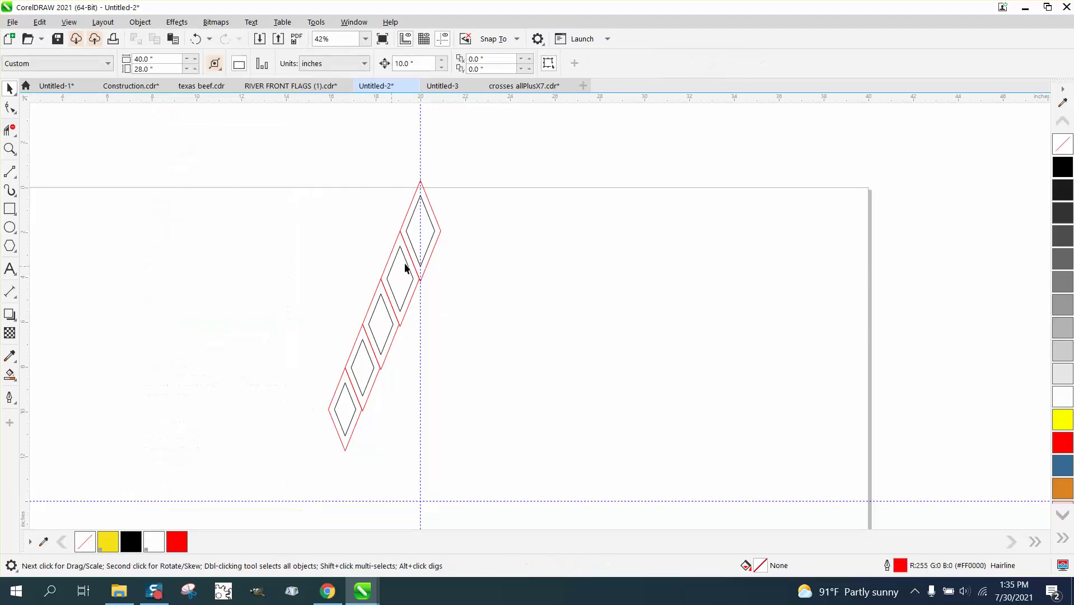
# Delete the five red contour outlines so only the black diamonds are left
pyautogui.click(441, 230)
pyautogui.press('Delete')
pyautogui.click(419, 275)
pyautogui.press('Delete')
pyautogui.click(396, 327)
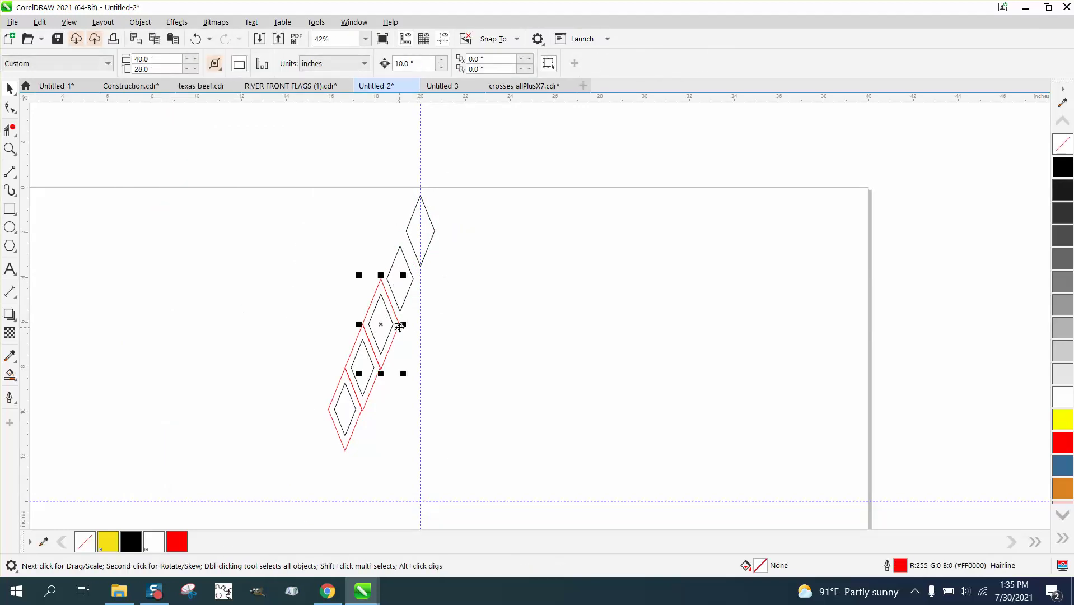
pyautogui.press('Delete')
pyautogui.click(377, 374)
pyautogui.press('Delete')
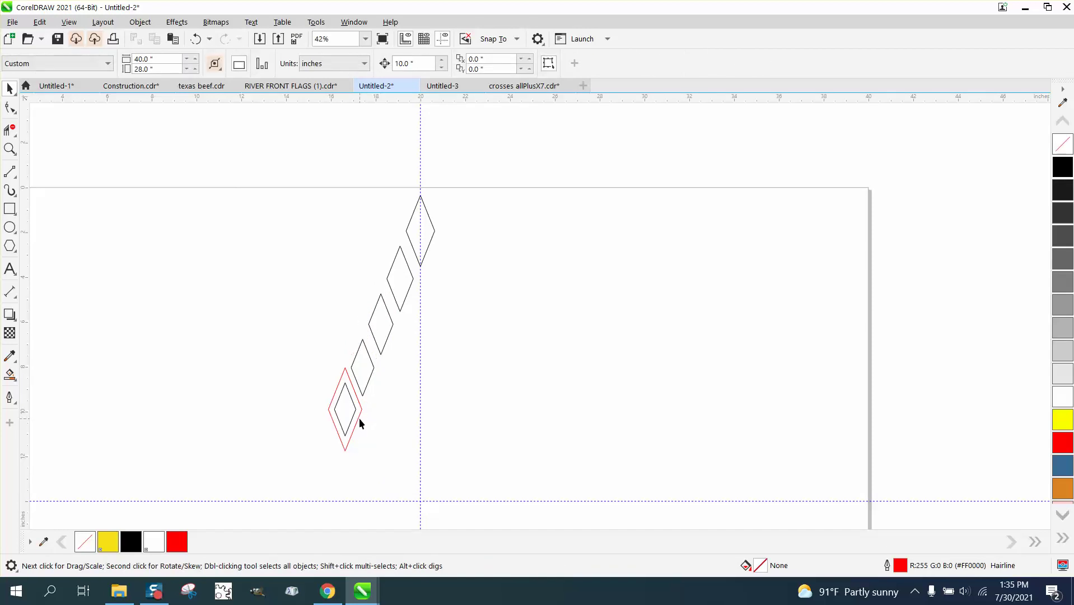
pyautogui.click(361, 416)
pyautogui.press('Delete')
# Select the five remaining diamonds and align their centers into one vertical column on the vertical guideline
pyautogui.moveTo(541, 471); pyautogui.dragTo(542, 469)
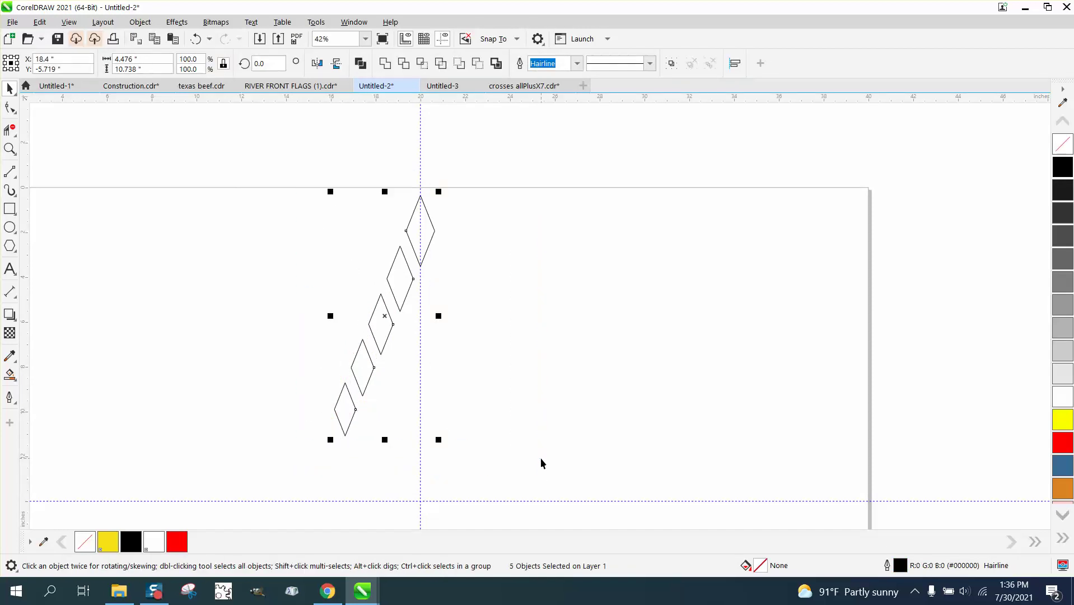
pyautogui.press('c')
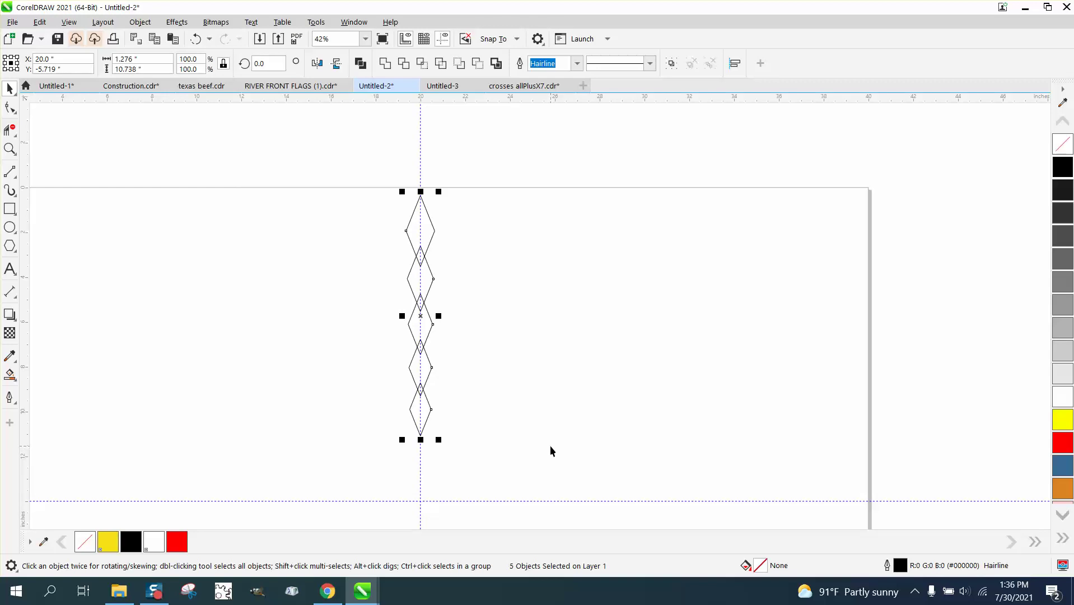
pyautogui.scroll(-2, 480, 302)
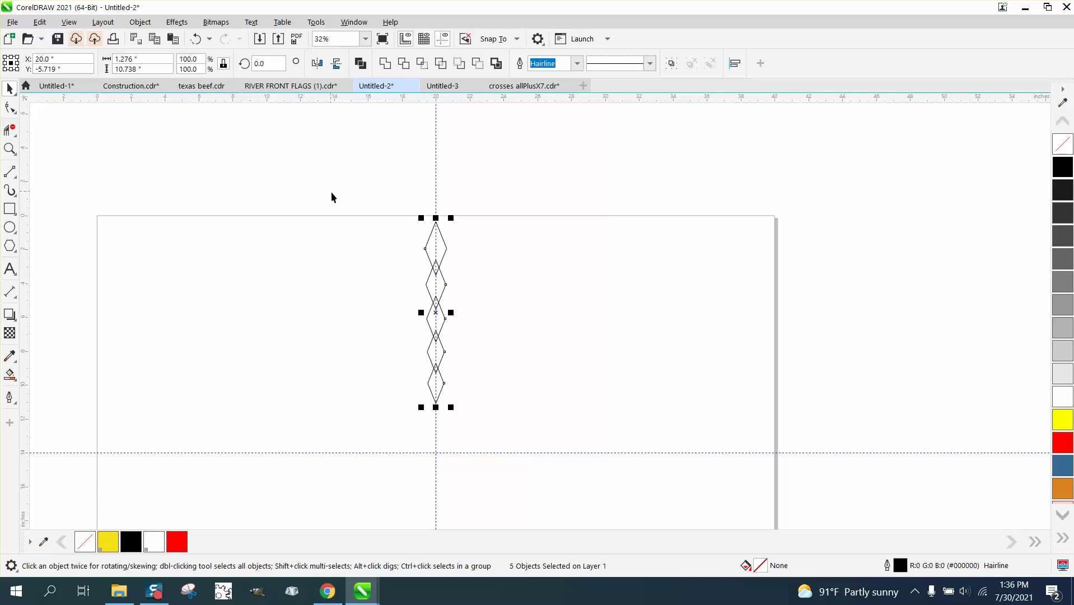
# Show the Rotate settings of the Transform docker and select the top diamond
pyautogui.click(354, 22)
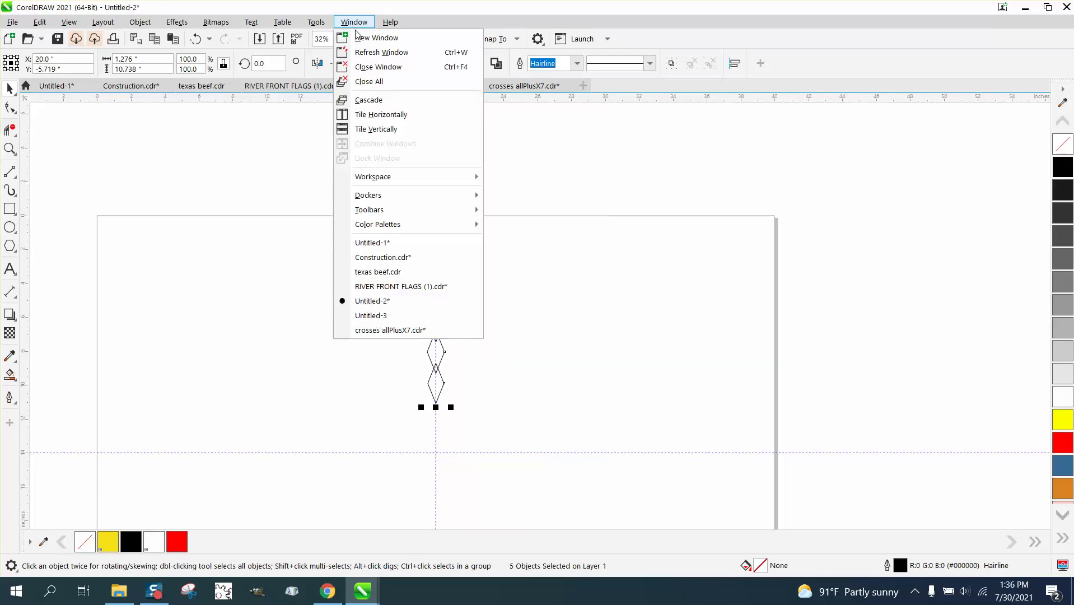
pyautogui.moveTo(392, 196)
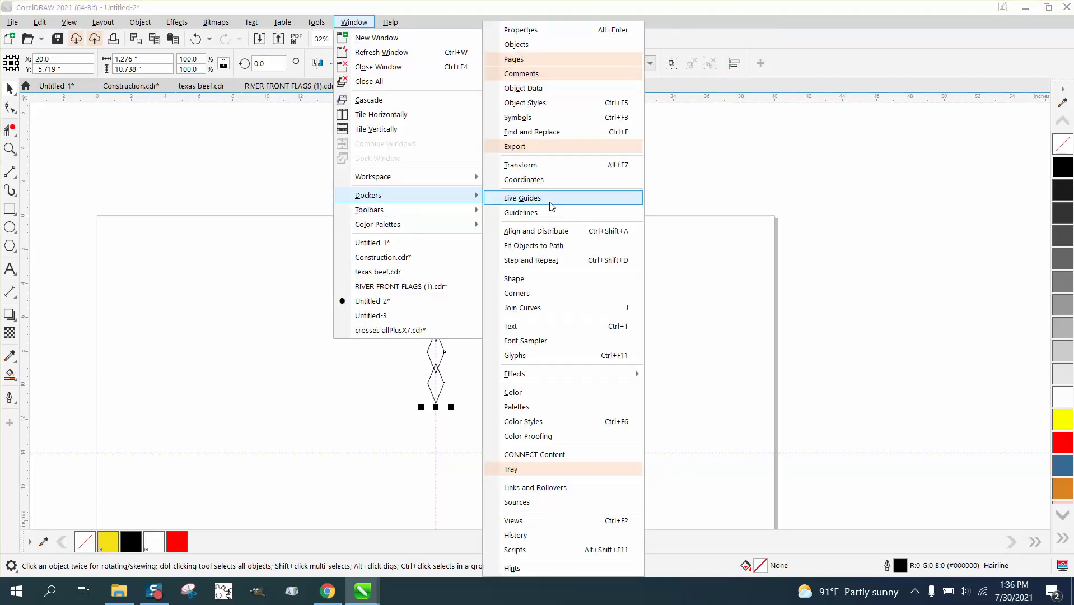
pyautogui.click(532, 165)
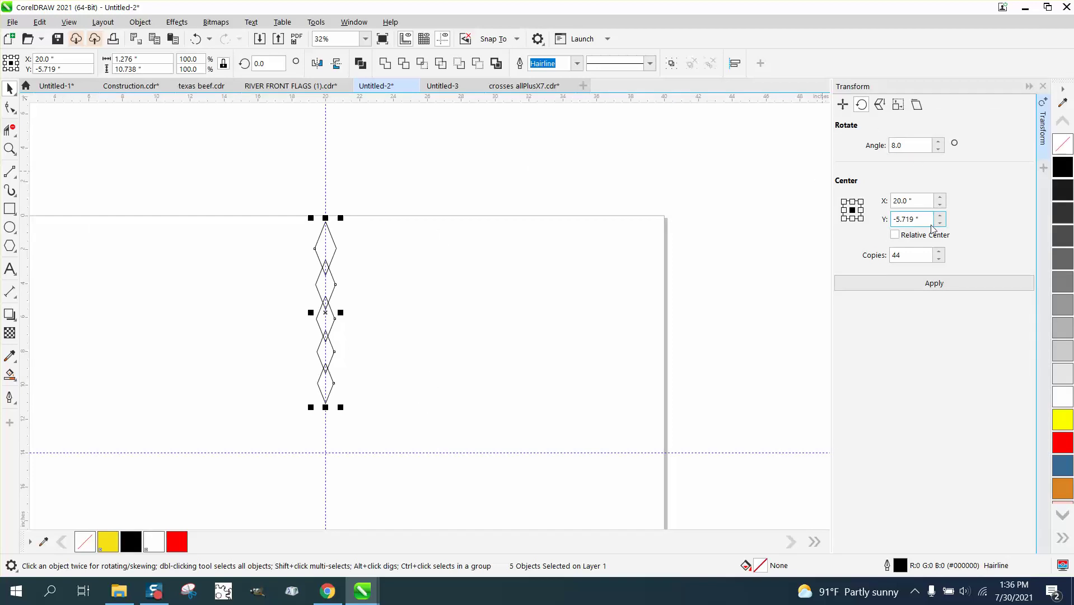
pyautogui.click(430, 182)
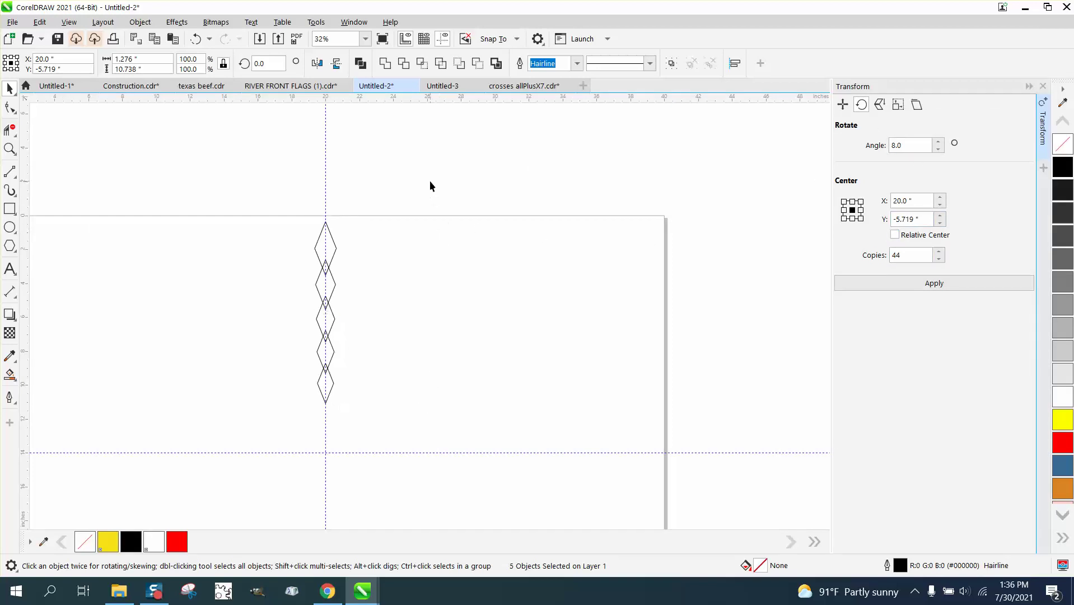
pyautogui.click(335, 249)
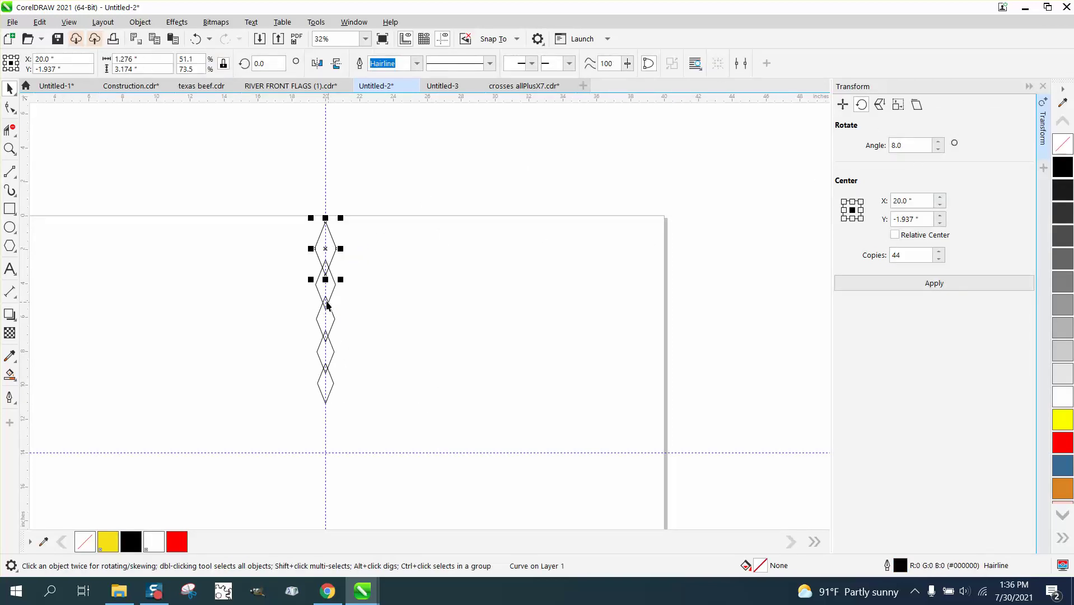
# Select the whole diamond column and scale it down proportionally to about 0.88 by 7.38 inches
pyautogui.moveTo(276, 213); pyautogui.dragTo(321, 325)
pyautogui.moveTo(403, 432); pyautogui.dragTo(404, 431)
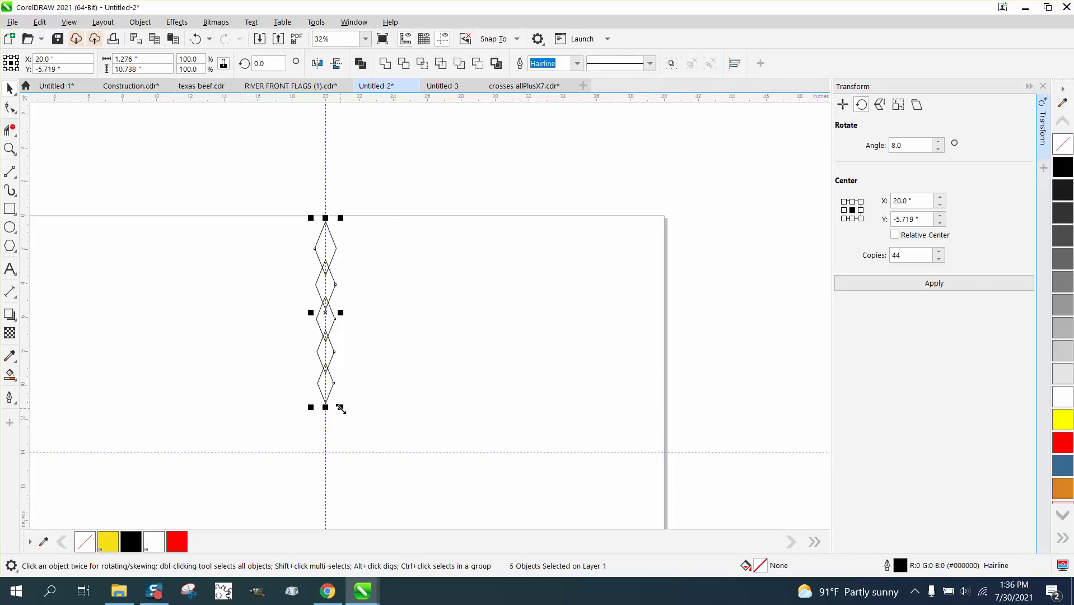
pyautogui.moveTo(340, 408)
pyautogui.mouseDown()
pyautogui.moveTo(329, 394)
pyautogui.moveTo(335, 400)
pyautogui.mouseUp()
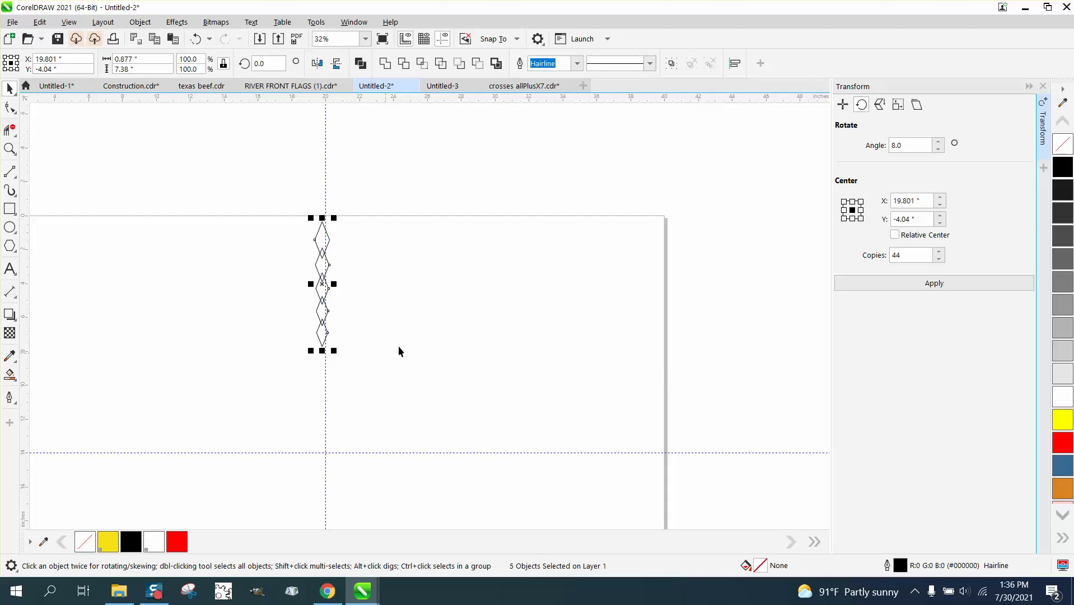
# Try to center the five ungrouped diamonds on the page, and undo that centering
pyautogui.click(416, 321)
pyautogui.moveTo(395, 354); pyautogui.dragTo(401, 354)
pyautogui.press('p')
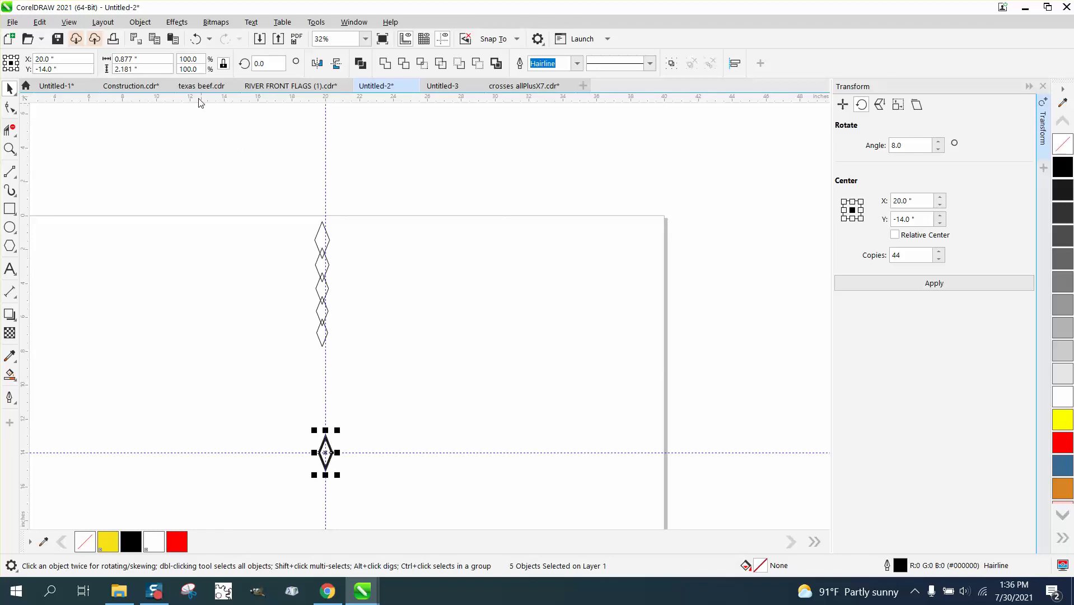
pyautogui.click(196, 38)
# Group the diamond column and center the group on the page
pyautogui.moveTo(264, 178); pyautogui.dragTo(322, 347)
pyautogui.hotkey('ctrl', 'g')
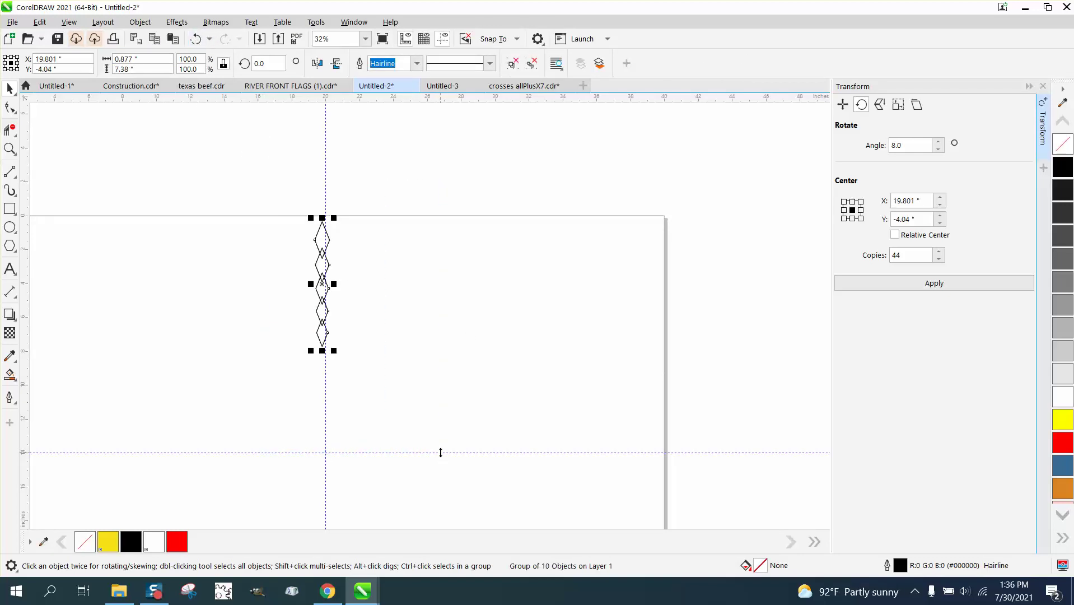
pyautogui.press('p')
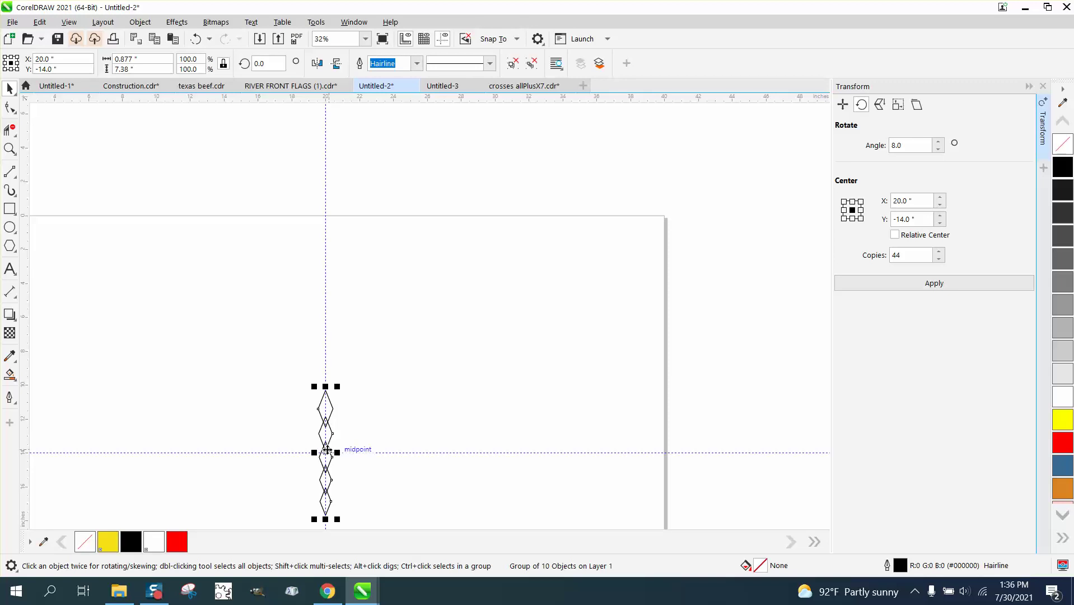
# Move the grouped column straight up the vertical guideline to the page's upper edge and ungroup it
pyautogui.moveTo(341, 451); pyautogui.dragTo(350, 283)
pyautogui.click(349, 205)
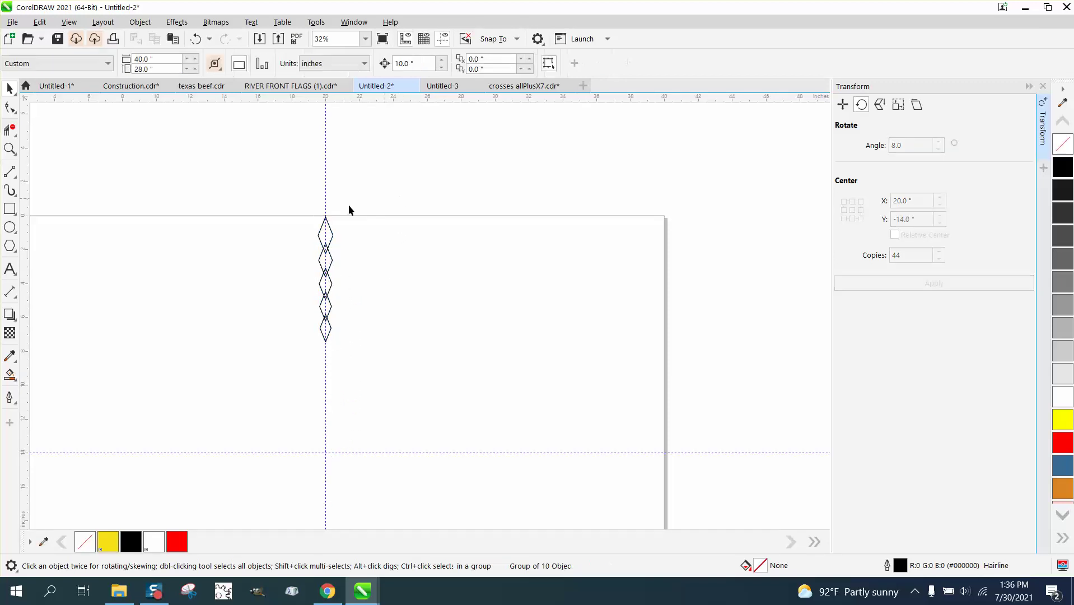
pyautogui.click(326, 230)
pyautogui.click(140, 22)
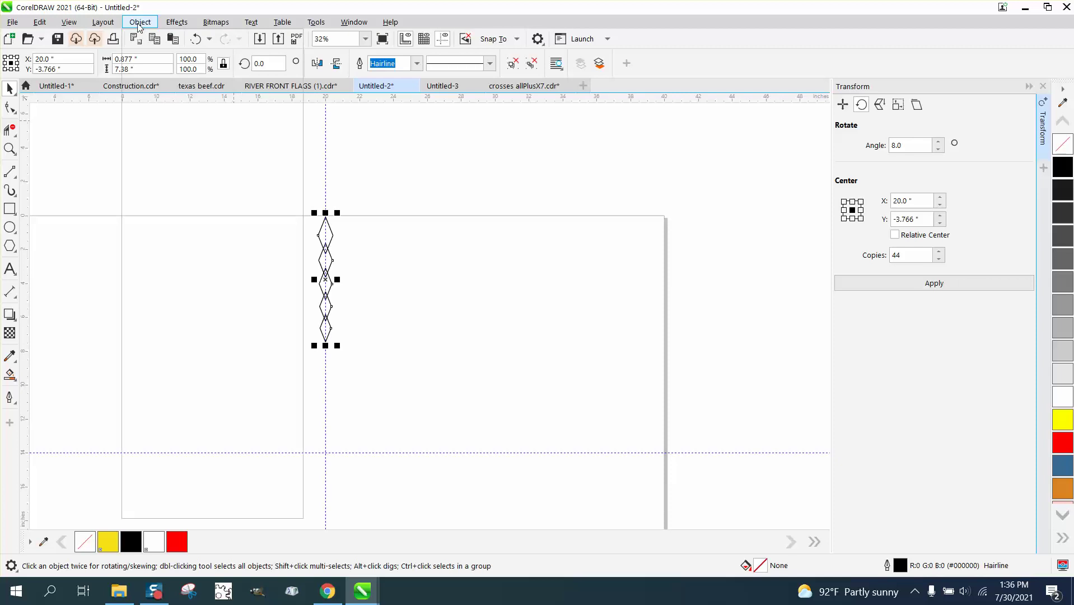
pyautogui.moveTo(163, 246)
pyautogui.click(310, 259)
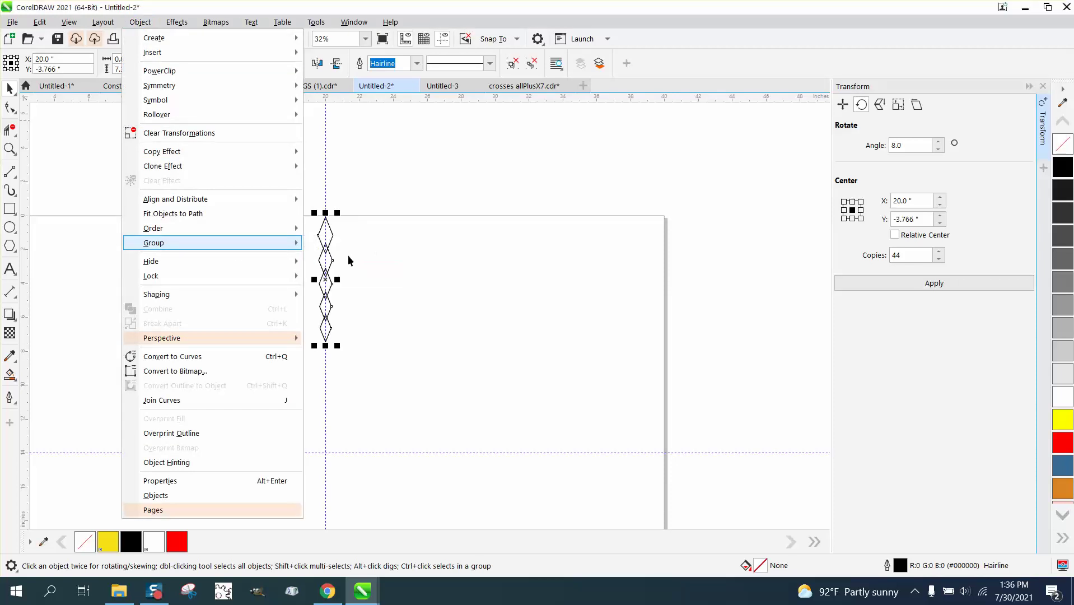
# Place the top diamond's rotation center on the guideline intersection and create 44 rotated copies at 8-degree intervals
pyautogui.click(330, 239)
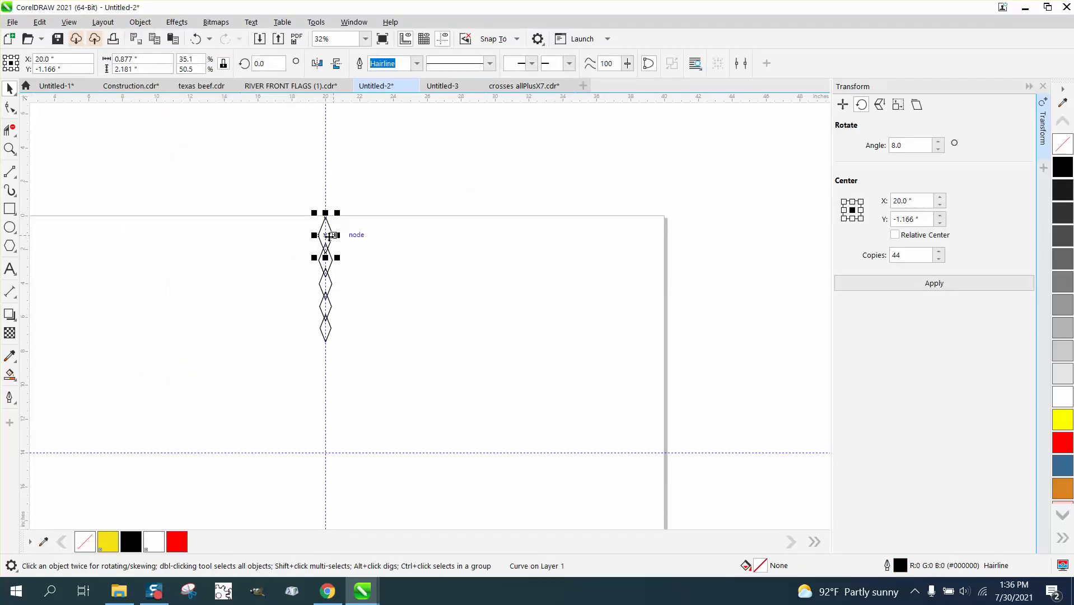
pyautogui.click(325, 235)
pyautogui.moveTo(325, 235)
pyautogui.mouseDown()
pyautogui.moveTo(318, 437)
pyautogui.moveTo(328, 452)
pyautogui.mouseUp()
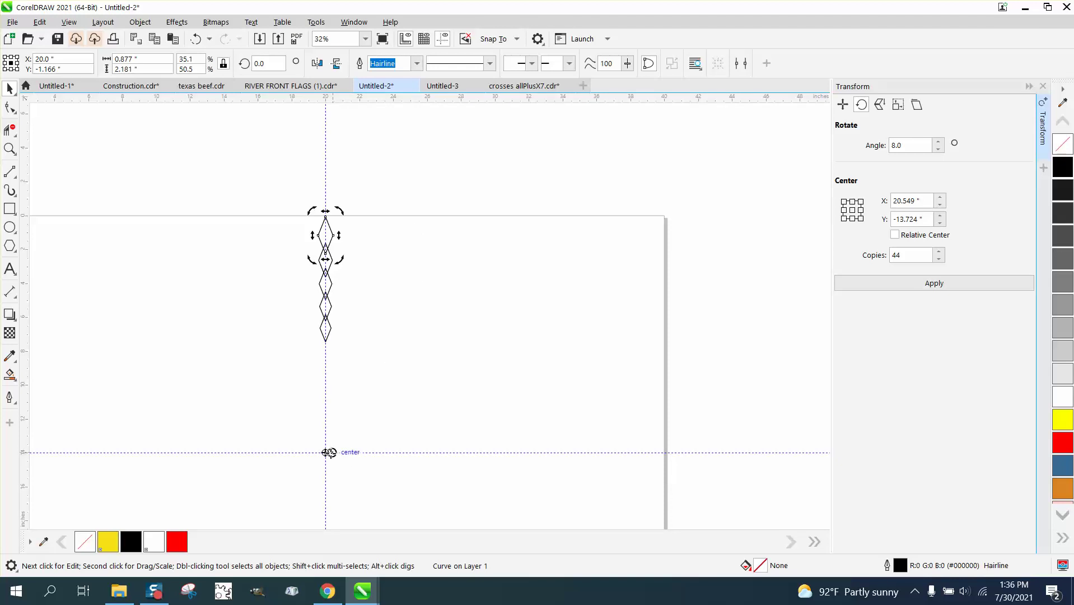
pyautogui.click(347, 241)
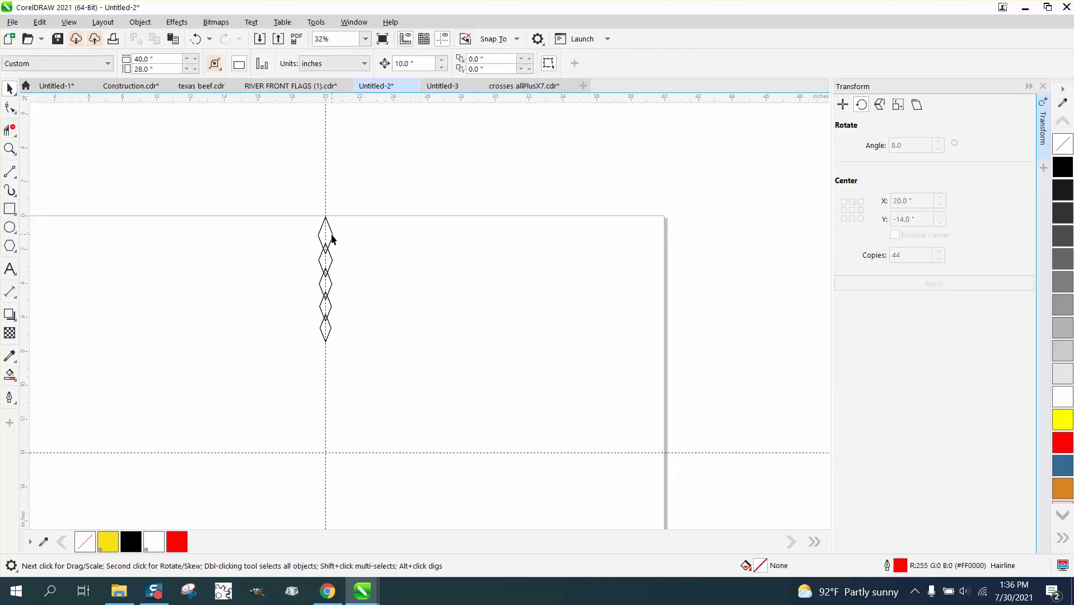
pyautogui.click(330, 233)
pyautogui.click(330, 233)
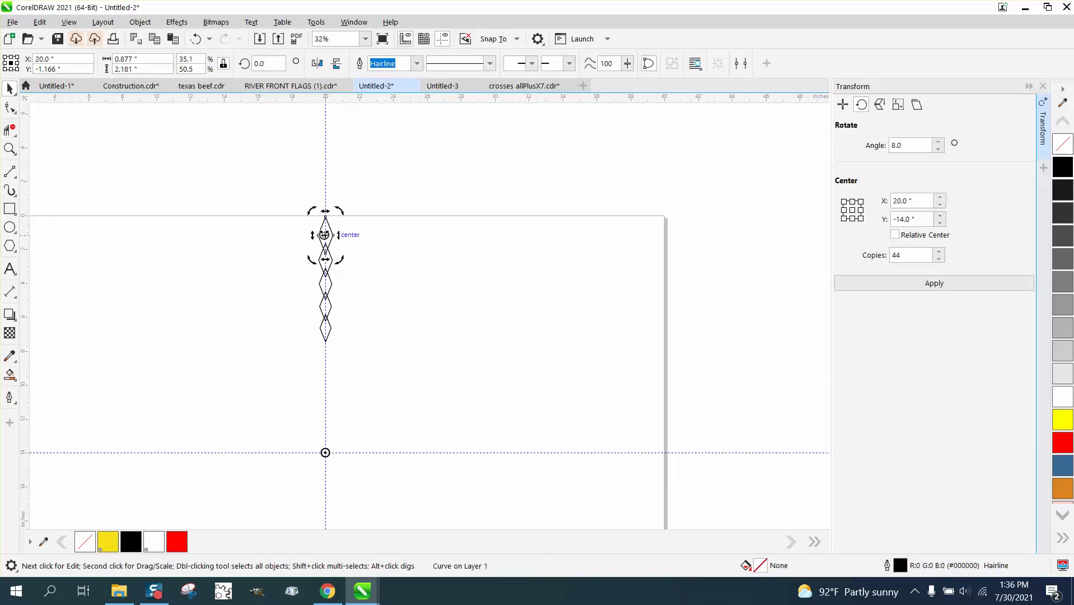
pyautogui.click(941, 283)
pyautogui.click(497, 191)
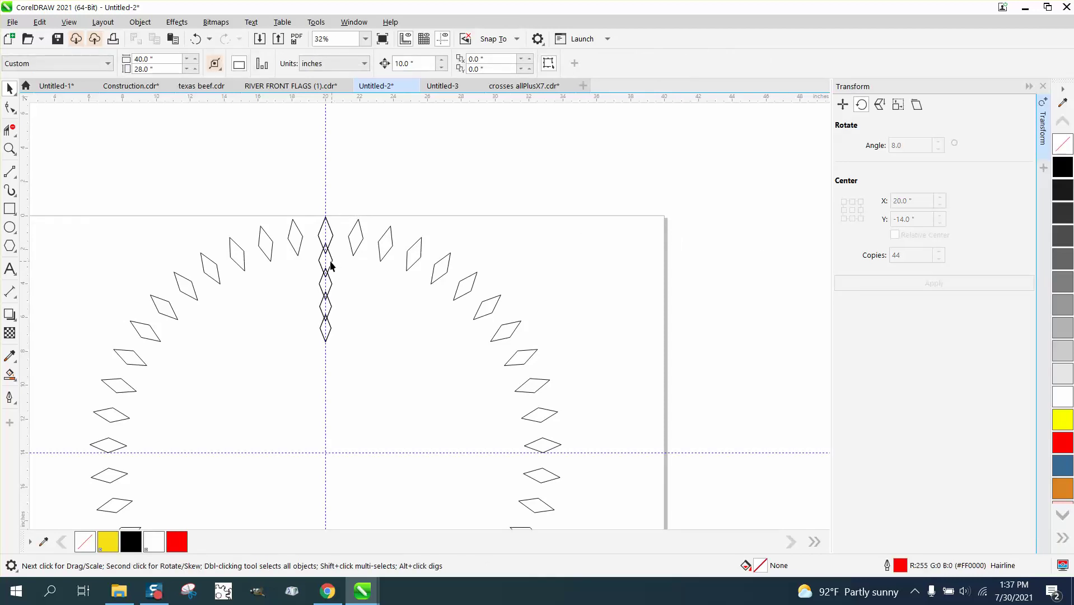
# Place the second diamond's rotation center on the guideline intersection at the page center
pyautogui.click(332, 262)
pyautogui.click(326, 261)
pyautogui.moveTo(326, 260); pyautogui.dragTo(324, 448)
pyautogui.click(486, 192)
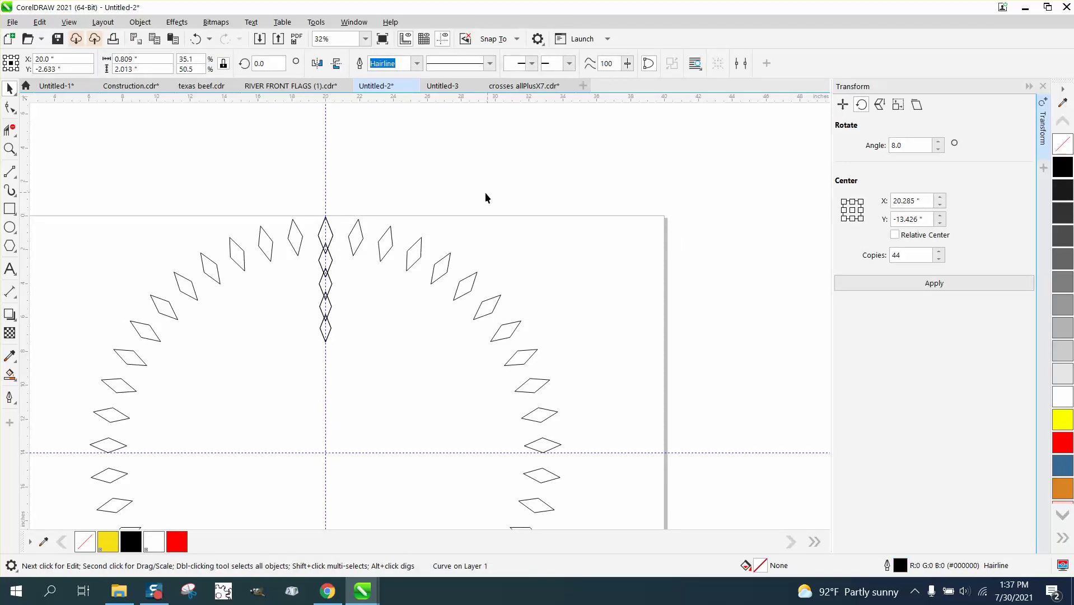
pyautogui.click(331, 262)
pyautogui.click(331, 262)
pyautogui.moveTo(329, 442); pyautogui.dragTo(329, 447)
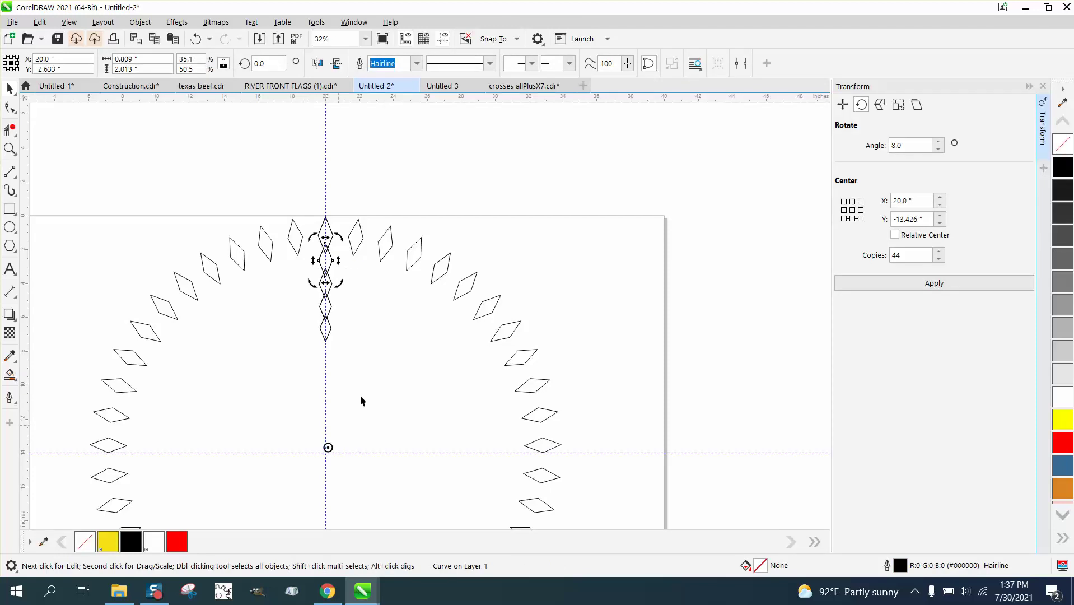
pyautogui.click(538, 247)
pyautogui.click(330, 259)
pyautogui.click(330, 261)
# Rotate the second diamond 4 degrees about the page center to stagger it between the outer-ring diamonds
pyautogui.moveTo(276, 65); pyautogui.dragTo(225, 66)
pyautogui.write('4')
pyautogui.press('Return')
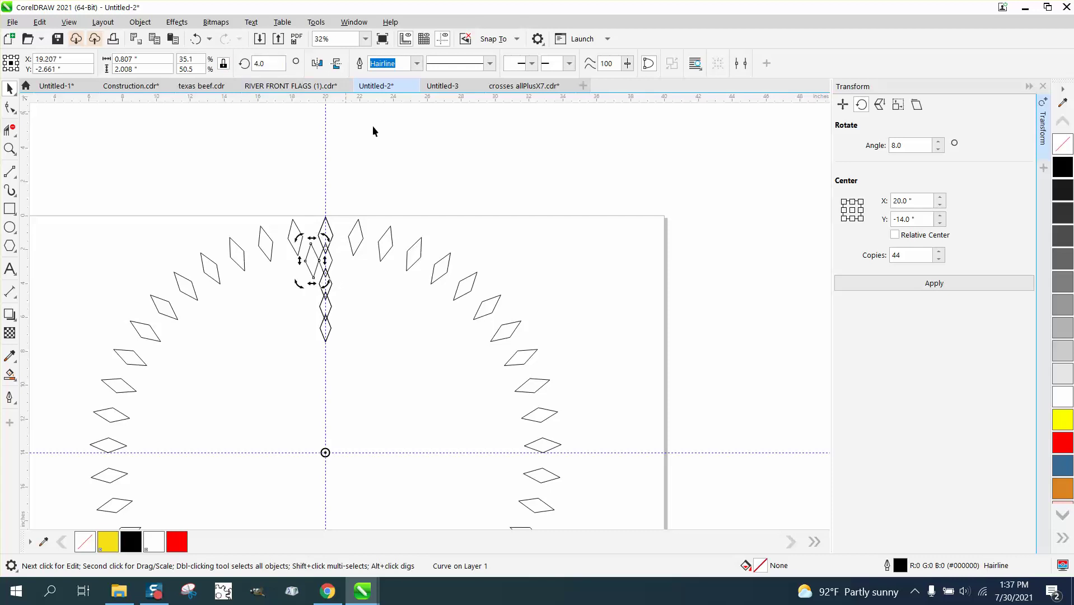
# Undo the second diamond's rotated copies and delete the unrotated second diamond left on the vertical guideline
pyautogui.click(935, 284)
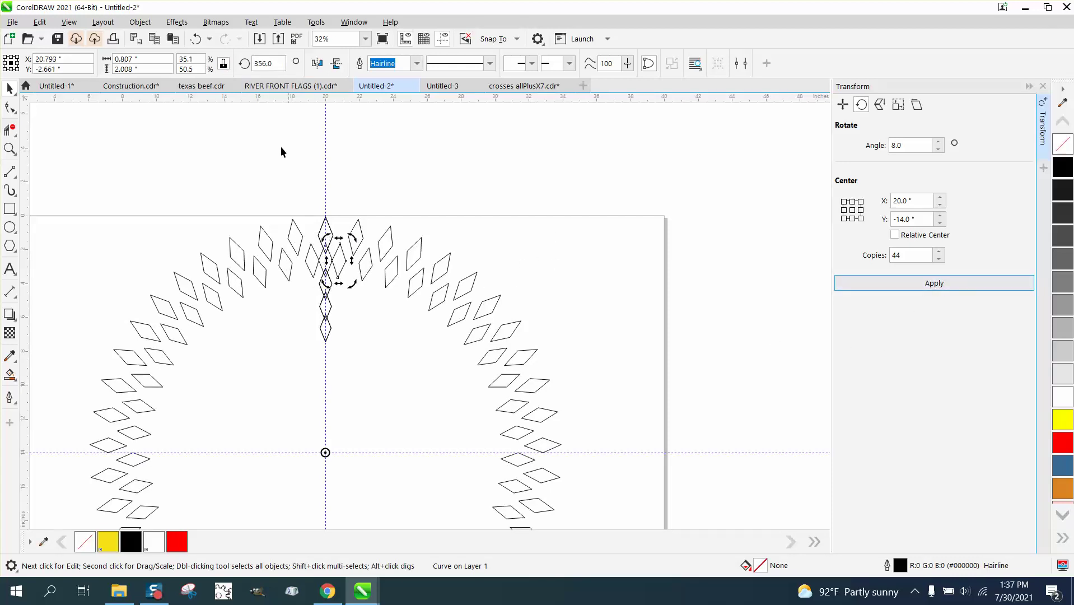
pyautogui.click(196, 39)
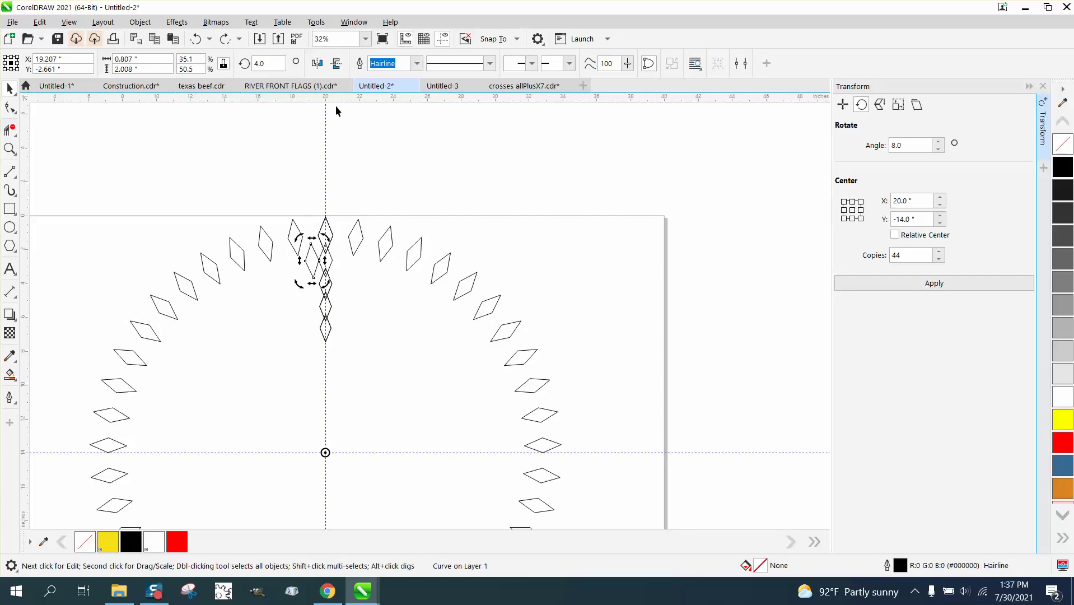
pyautogui.click(374, 171)
pyautogui.click(331, 260)
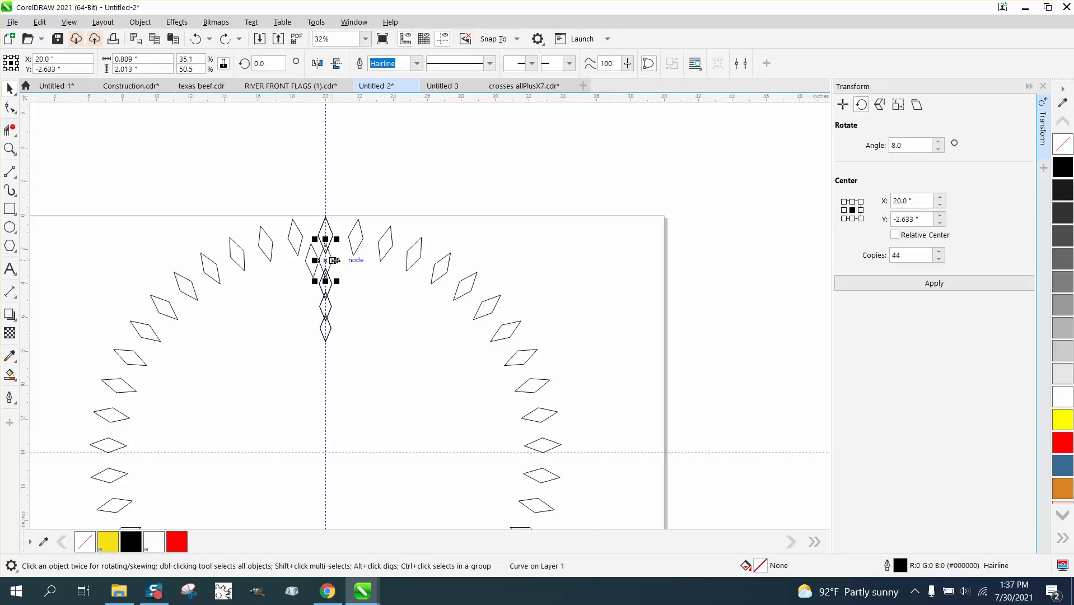
pyautogui.press('Delete')
# Create 44 copies of the staggered second diamond around the page center at 8-degree intervals
pyautogui.click(314, 262)
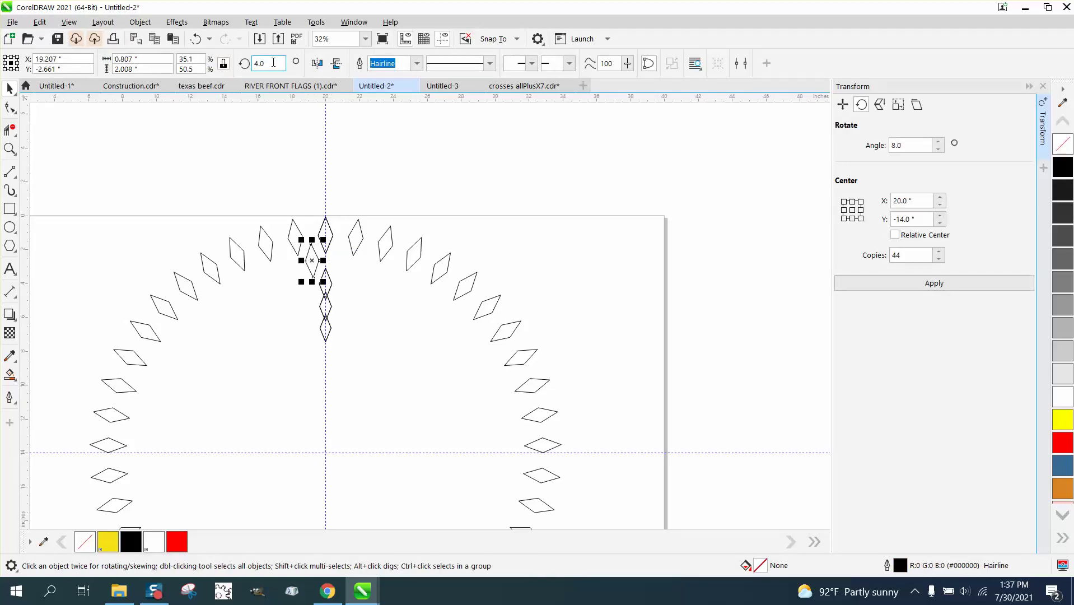
pyautogui.click(928, 284)
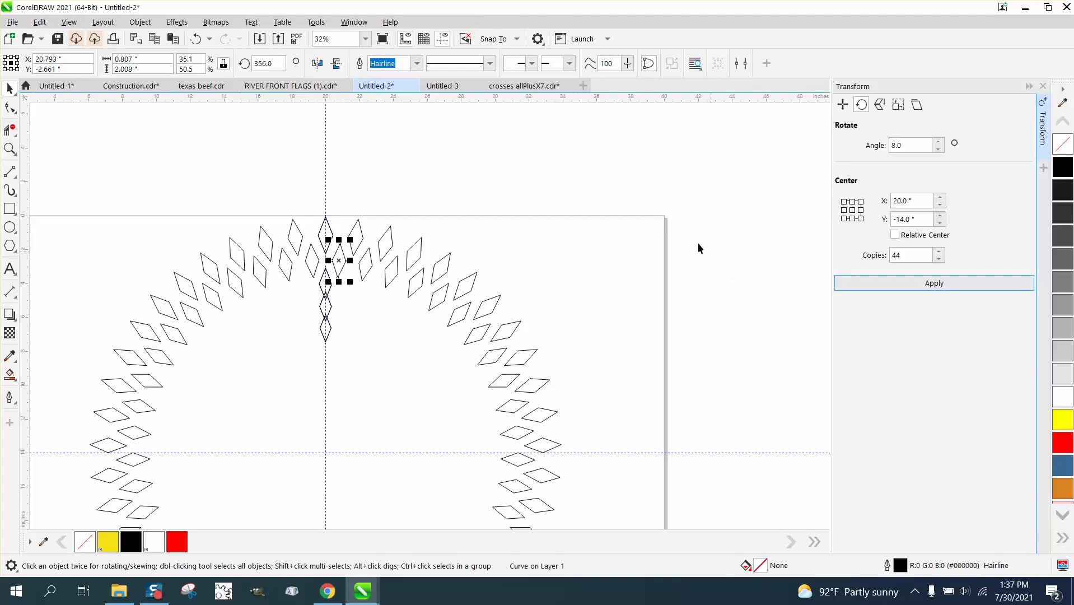
pyautogui.click(610, 203)
# Place the third diamond's rotation center on the guideline intersection at the page center
pyautogui.click(330, 292)
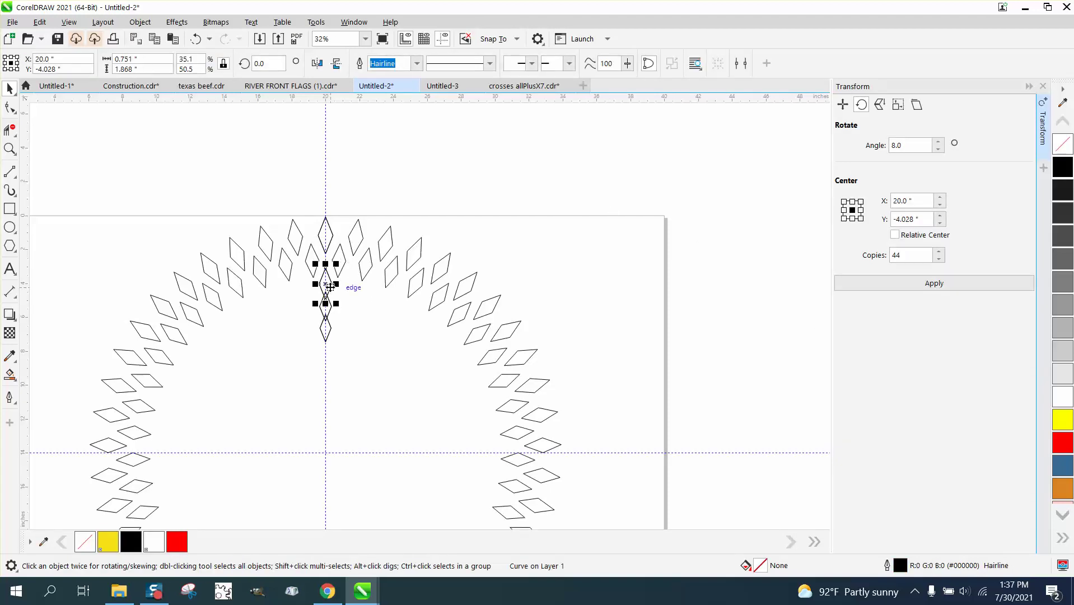
pyautogui.click(328, 295)
pyautogui.click(329, 306)
pyautogui.click(328, 318)
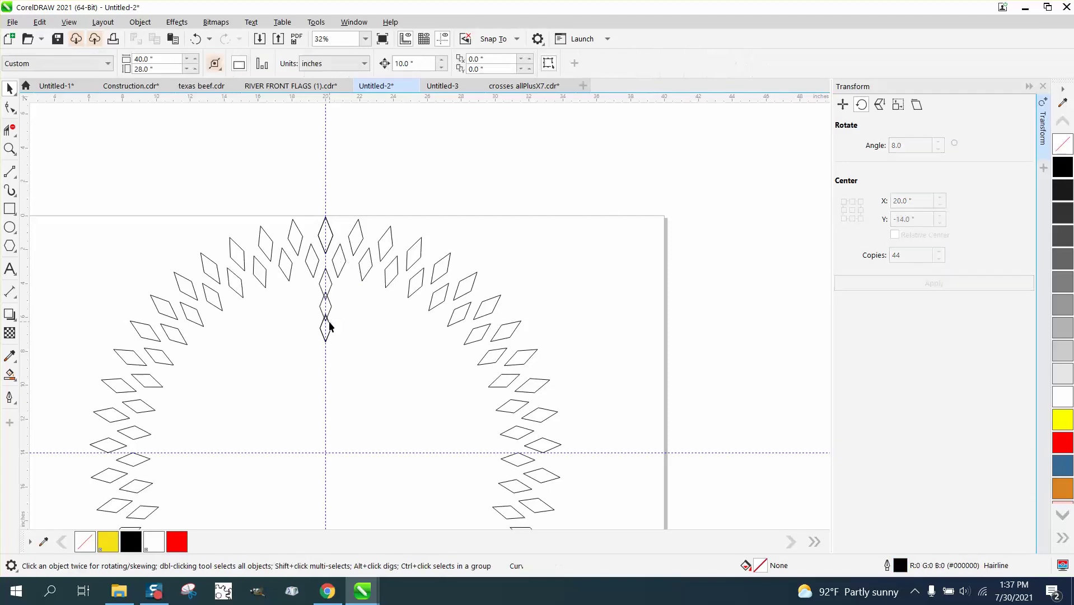
pyautogui.click(328, 313)
pyautogui.click(328, 291)
pyautogui.click(326, 282)
pyautogui.click(326, 283)
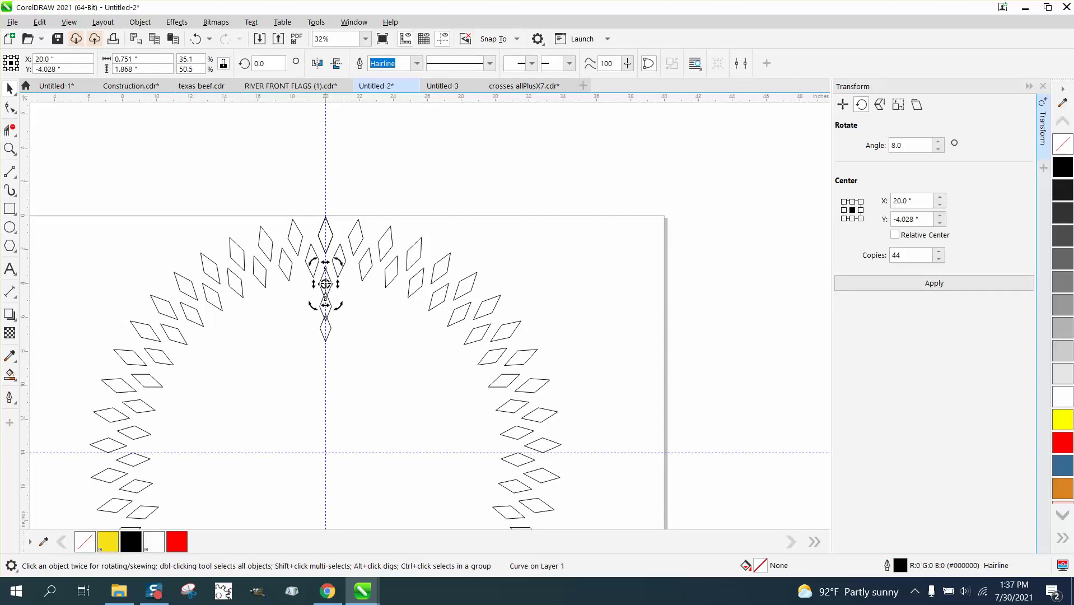
pyautogui.moveTo(326, 284); pyautogui.dragTo(322, 459)
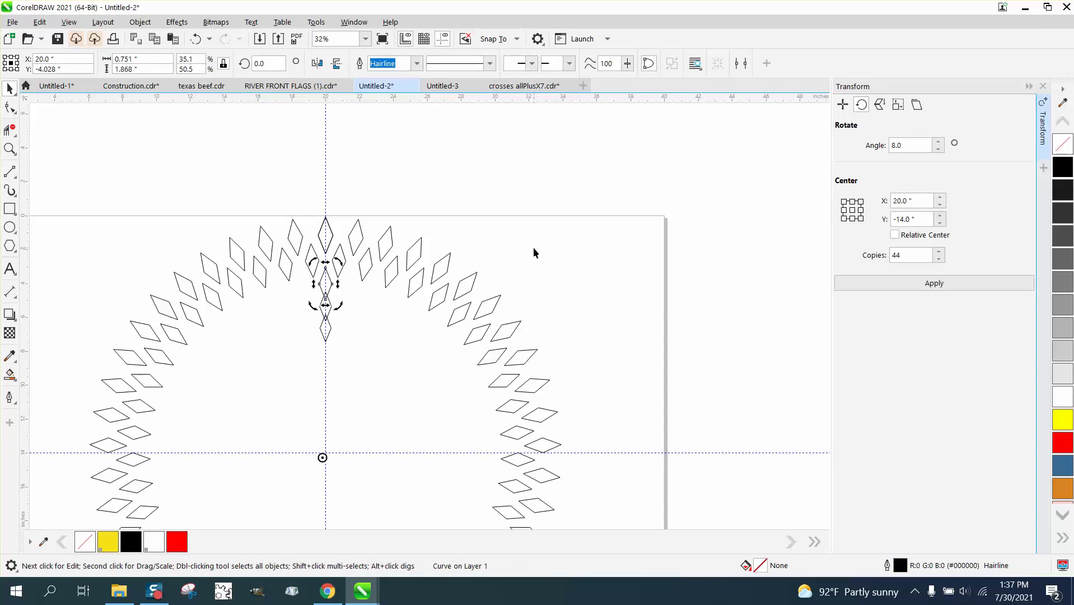
# Create 44 rotated copies of the third diamond around the page center at 8-degree intervals
pyautogui.click(356, 276)
pyautogui.click(327, 289)
pyautogui.click(327, 288)
pyautogui.click(941, 284)
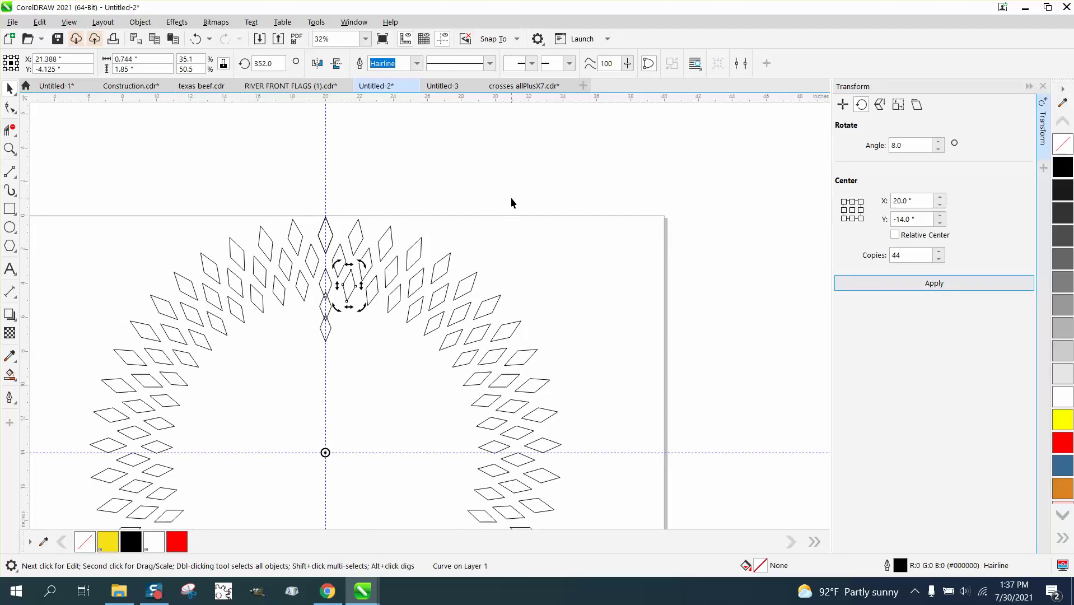
# Place the fourth diamond's rotation center on the guideline intersection at the page center
pyautogui.click(349, 288)
pyautogui.click(330, 305)
pyautogui.click(329, 305)
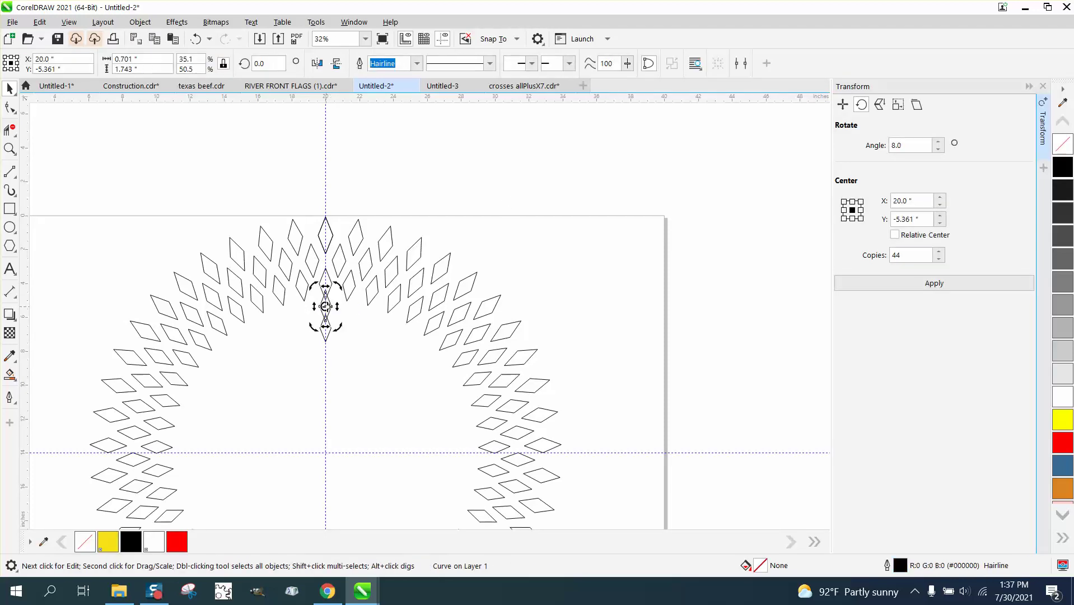
pyautogui.moveTo(325, 307)
pyautogui.mouseDown()
pyautogui.moveTo(313, 472)
pyautogui.moveTo(326, 452)
pyautogui.mouseUp()
pyautogui.click(386, 298)
# Rotate the fourth diamond 4 degrees about the page center and create 44 copies of it at 8-degree intervals
pyautogui.click(326, 305)
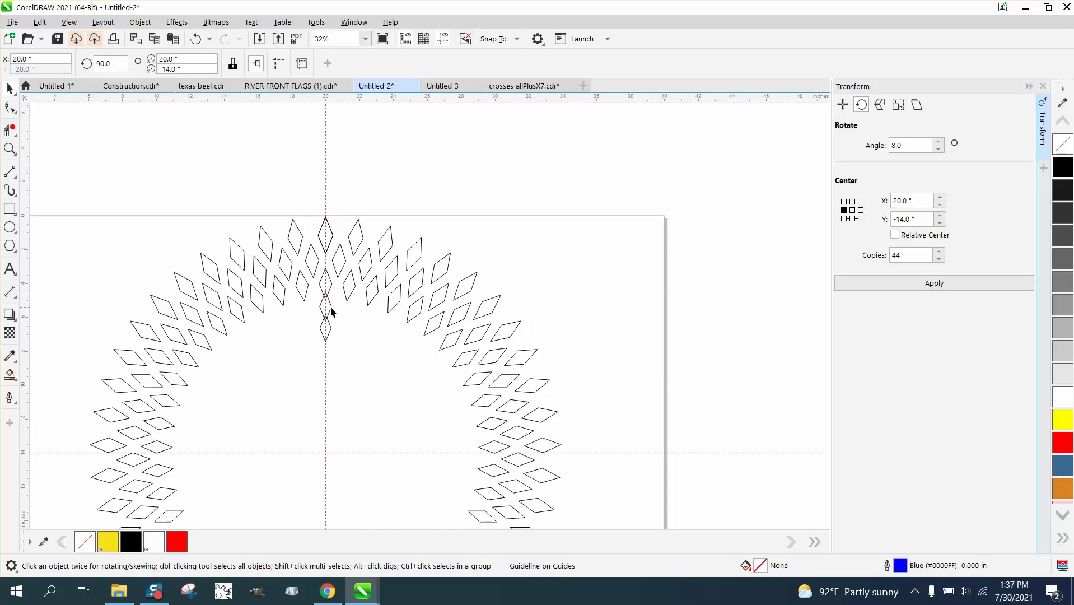
pyautogui.click(330, 310)
pyautogui.click(330, 310)
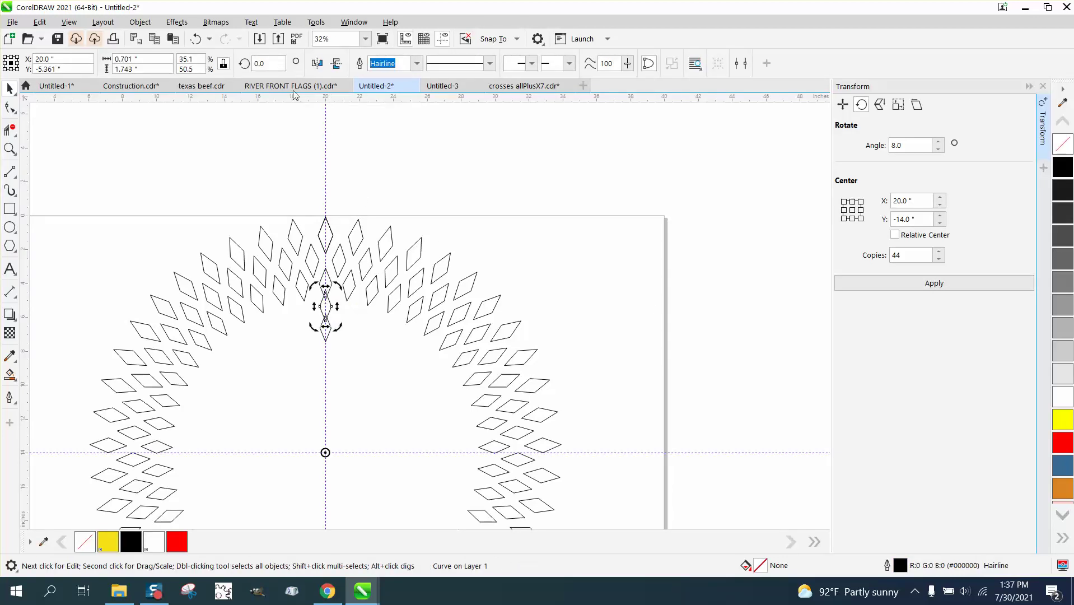
pyautogui.write('4')
pyautogui.press('Return')
pyautogui.click(926, 287)
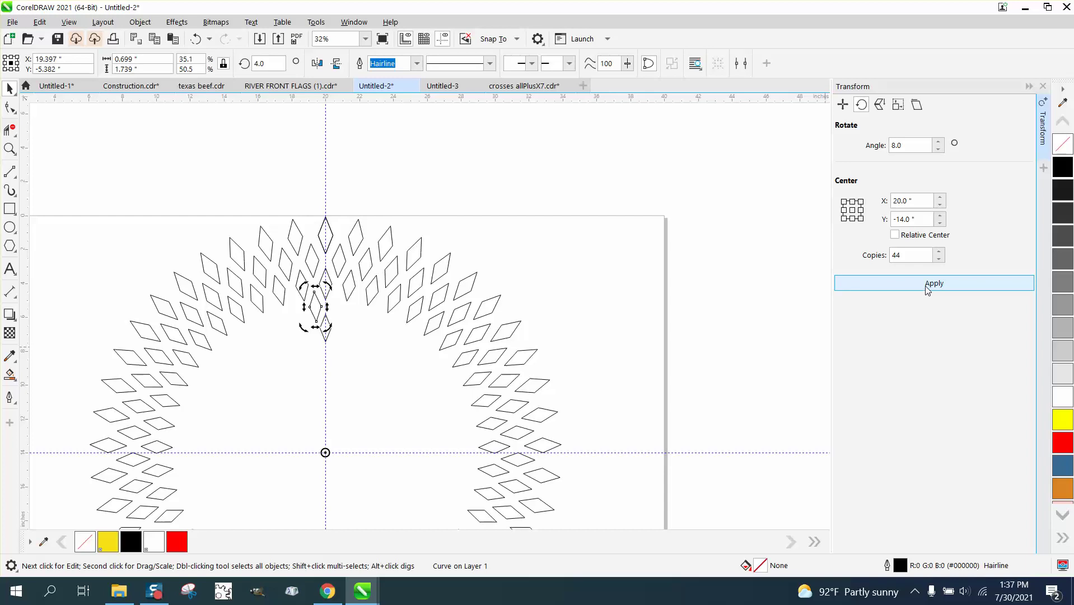
pyautogui.click(534, 209)
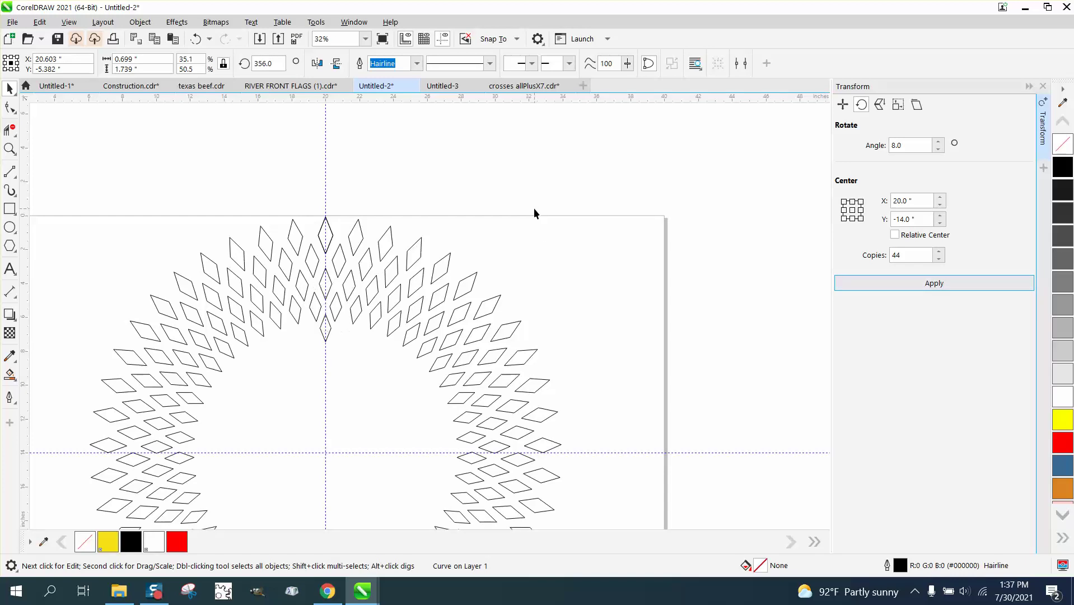
# Place the innermost diamond's rotation center on the guideline intersection and create 44 rotated copies at 8-degree intervals
pyautogui.click(329, 332)
pyautogui.click(323, 329)
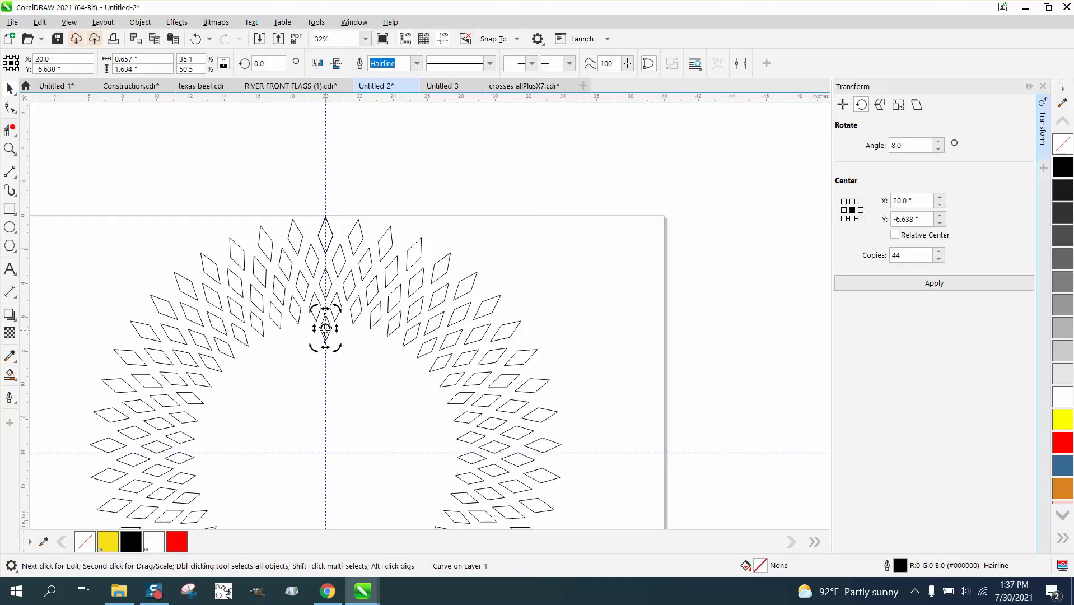
pyautogui.moveTo(326, 329); pyautogui.dragTo(325, 452)
pyautogui.click(494, 225)
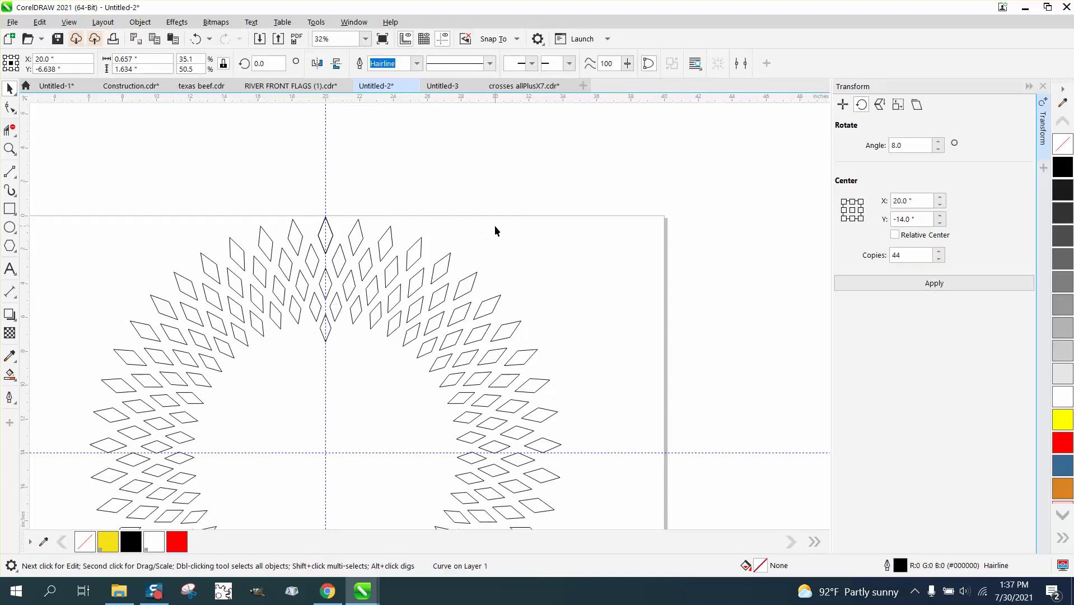
pyautogui.click(331, 328)
pyautogui.click(329, 329)
pyautogui.click(931, 285)
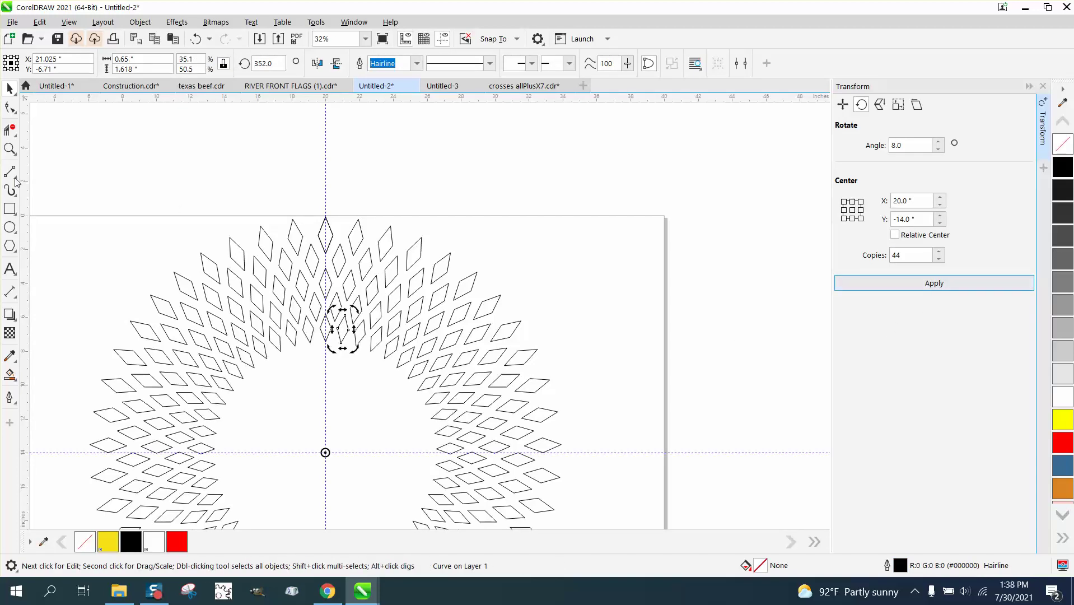
# Select all the diamonds of the ring pattern on the page, fill them with black and clear the selection
pyautogui.click(10, 148)
pyautogui.click(454, 352)
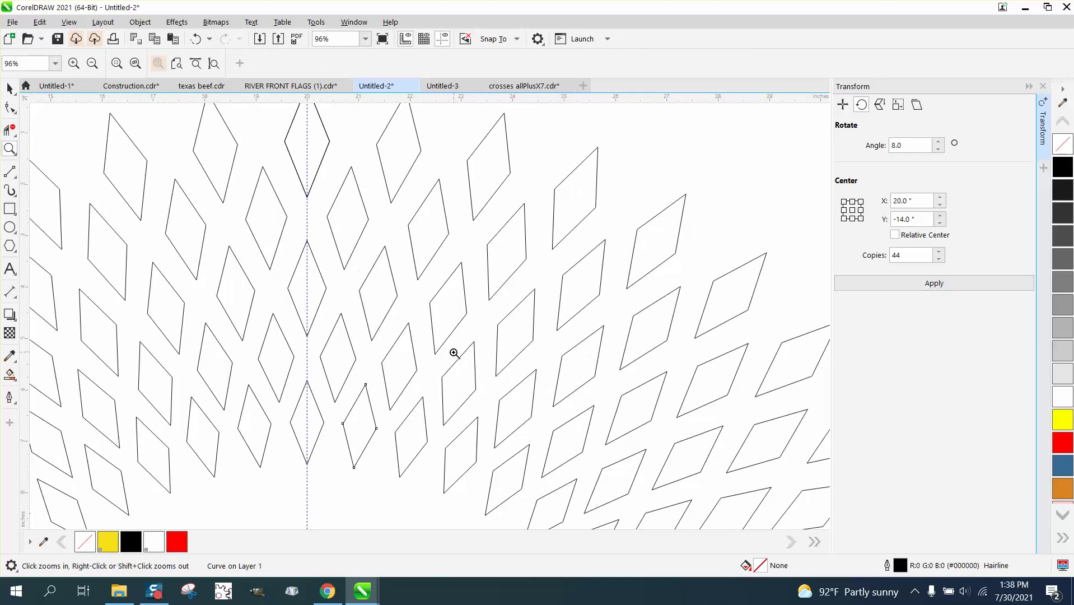
pyautogui.scroll(-2, 376, 333)
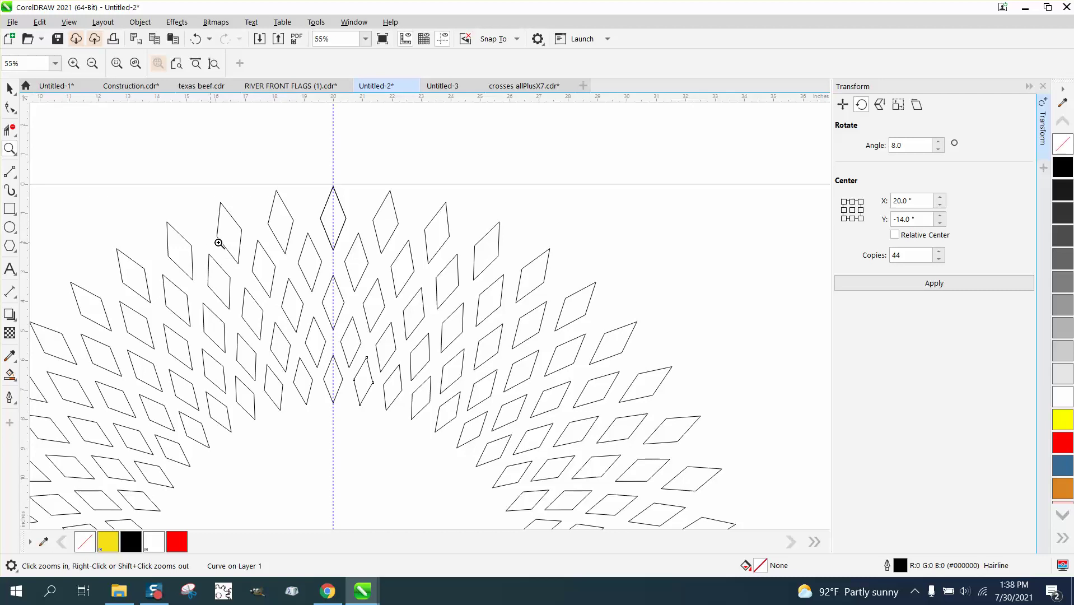
pyautogui.scroll(-1, 236, 372)
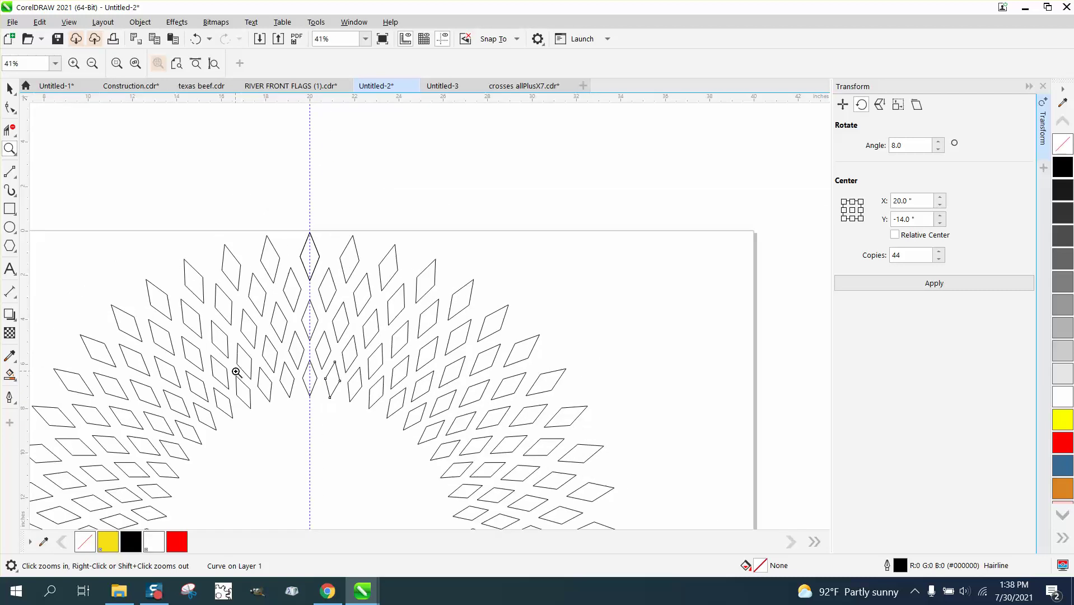
pyautogui.scroll(-5, 236, 372)
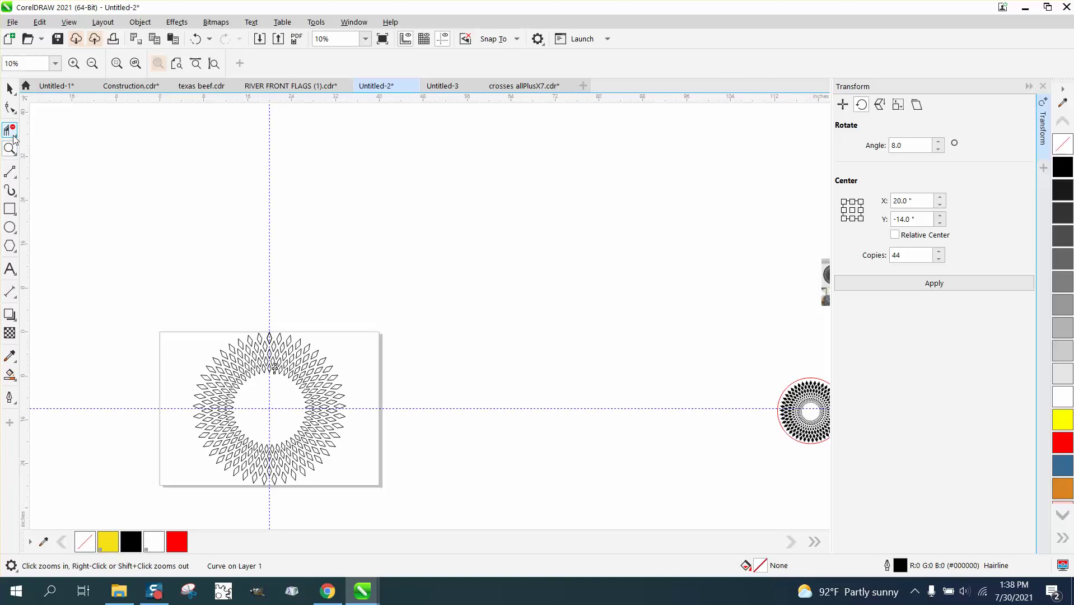
pyautogui.click(10, 88)
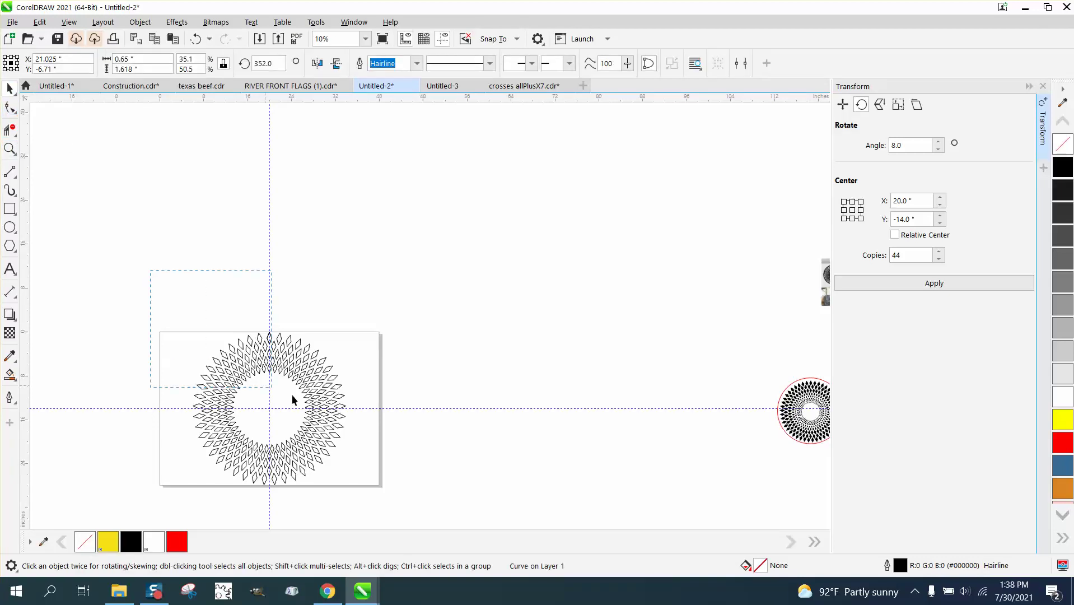
pyautogui.moveTo(441, 502); pyautogui.dragTo(441, 501)
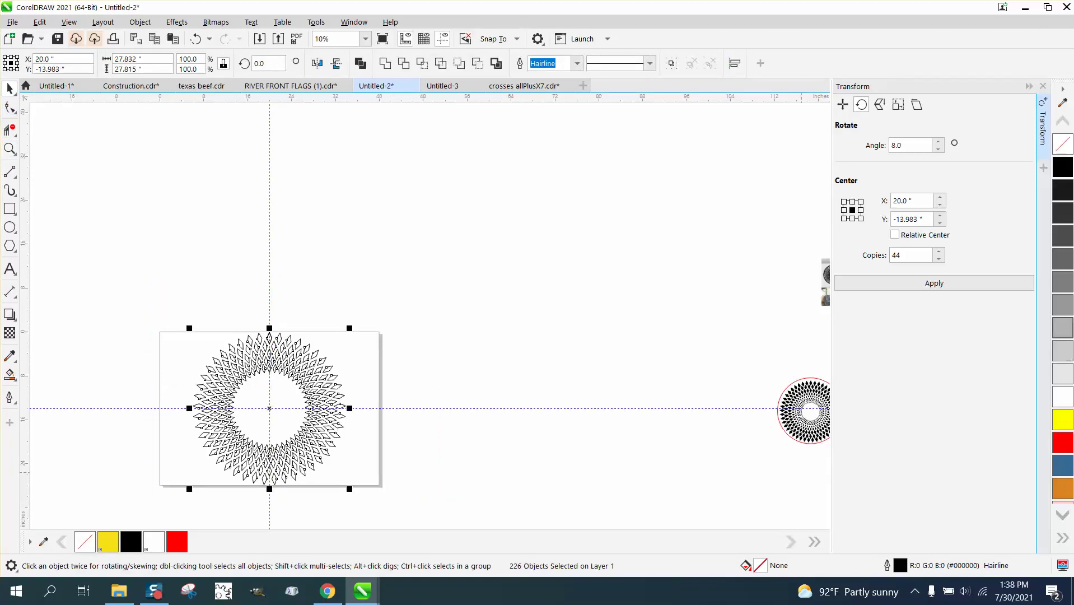
pyautogui.click(1063, 167)
pyautogui.click(10, 149)
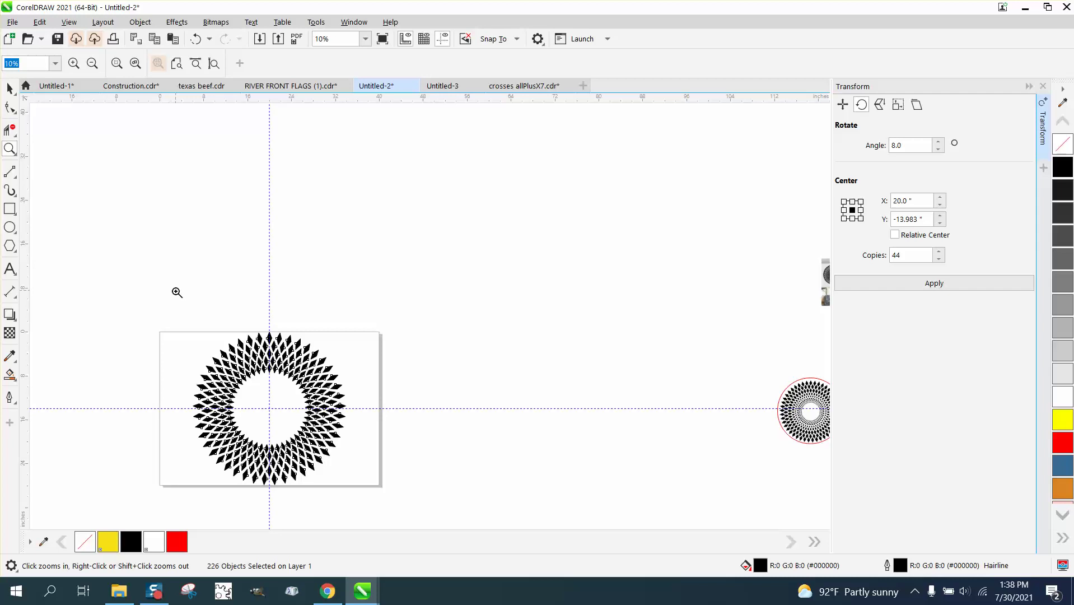
pyautogui.moveTo(410, 497); pyautogui.dragTo(420, 497)
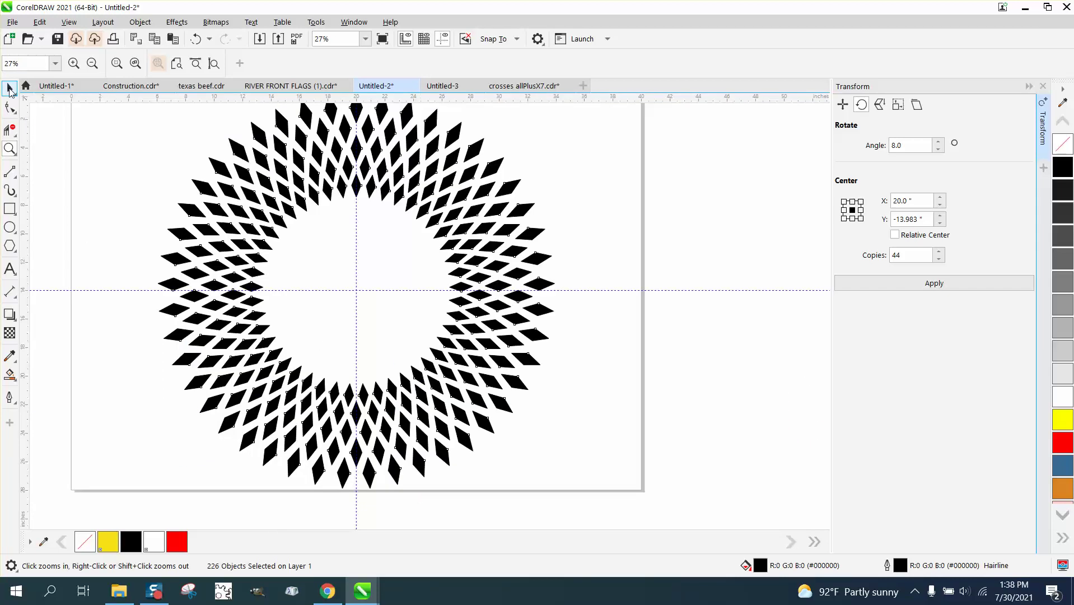
pyautogui.click(9, 88)
pyautogui.click(148, 171)
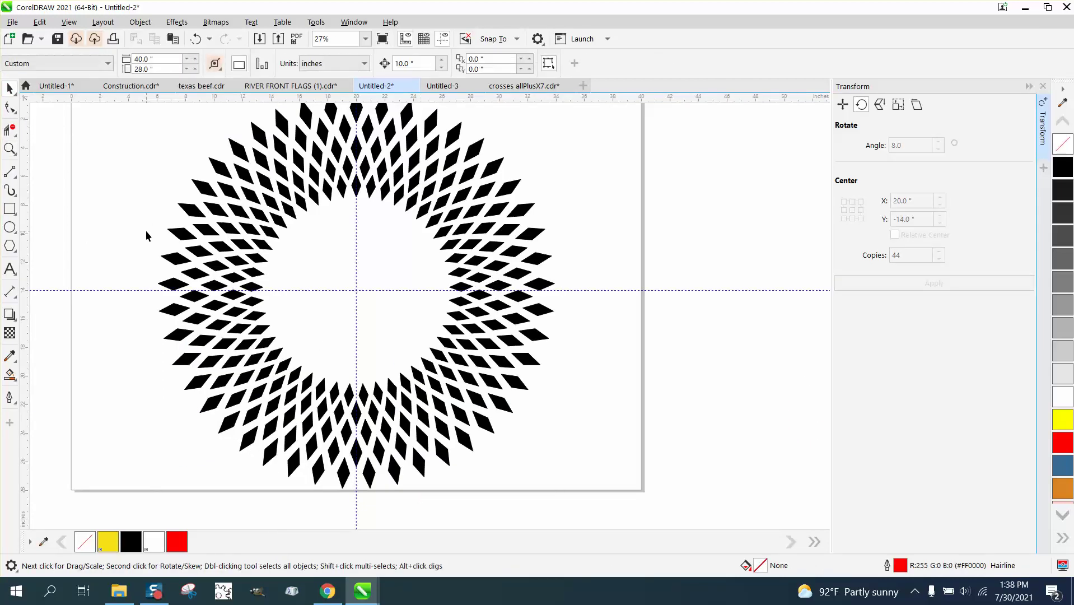